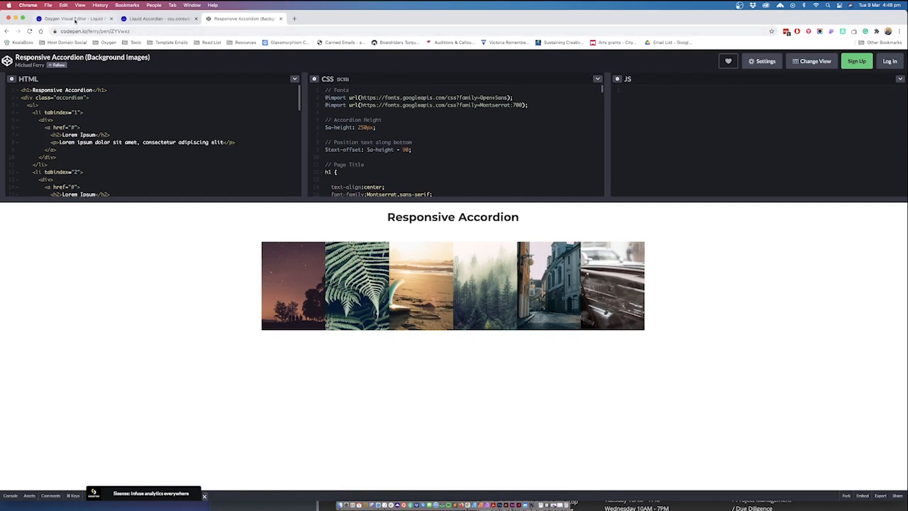
Switch to the Oxygen visual editor and add a Superbox component to the empty section below the heading section
click(74, 20)
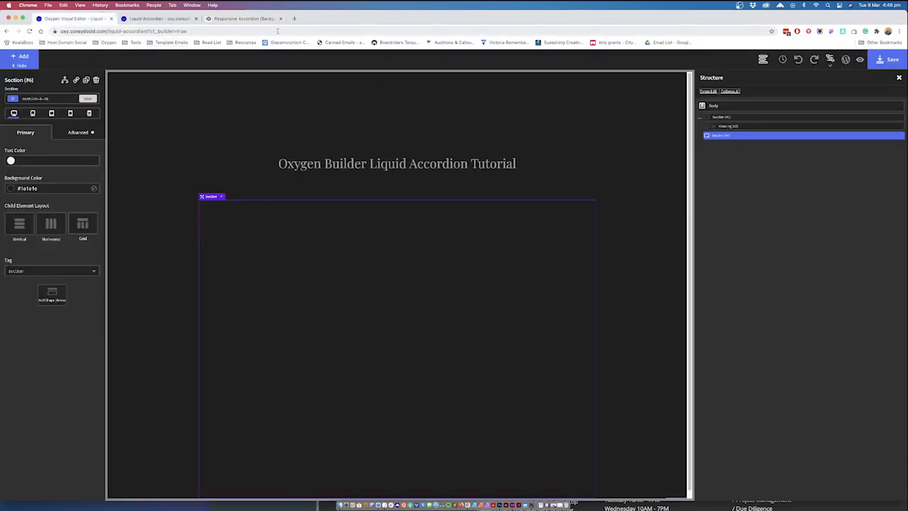
click(721, 117)
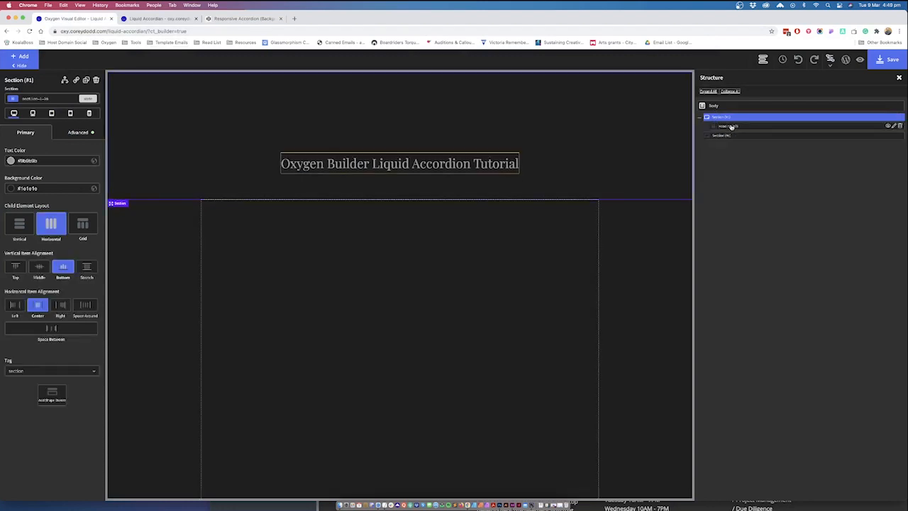
click(721, 136)
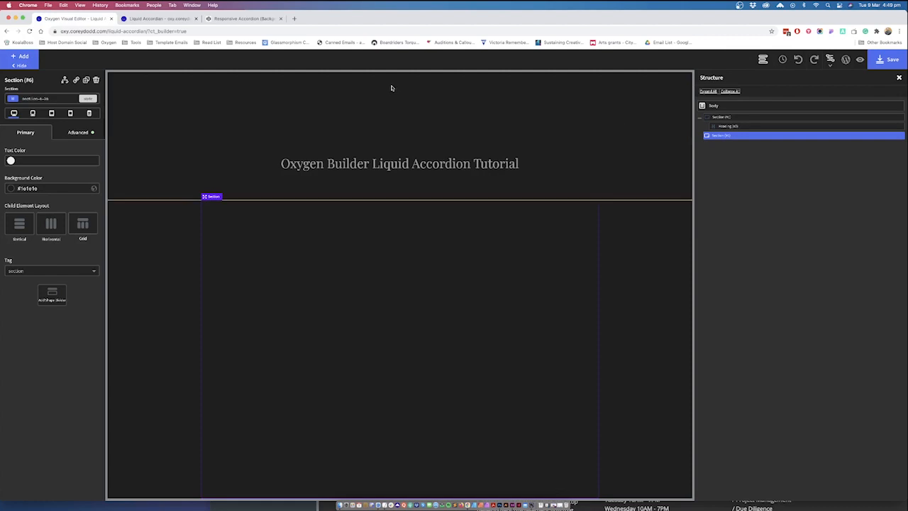
click(28, 56)
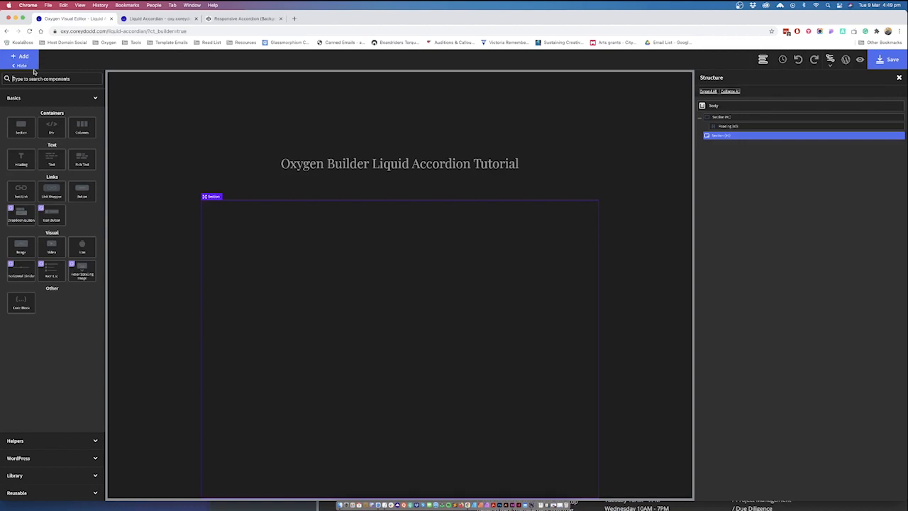
text(sup)
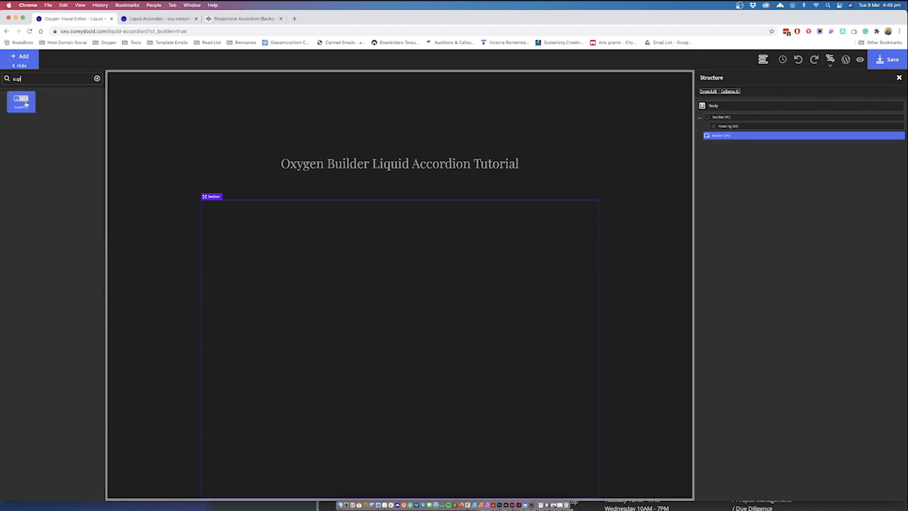
click(25, 103)
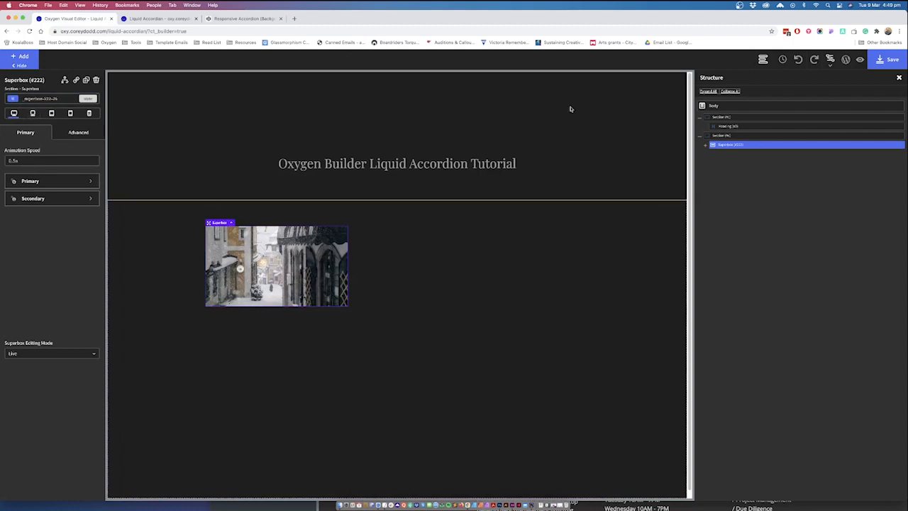
Expand the Superbox in the page structure and inspect its Primary and Secondary divs
click(706, 146)
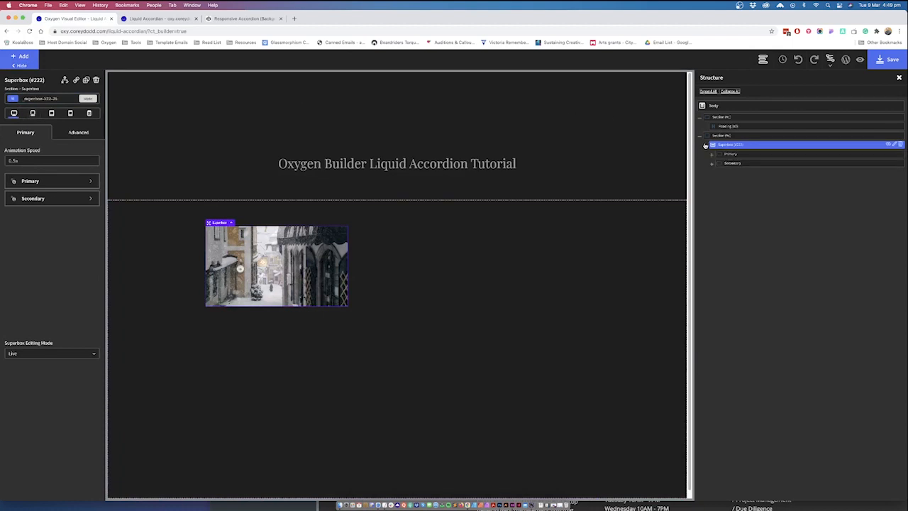
click(738, 154)
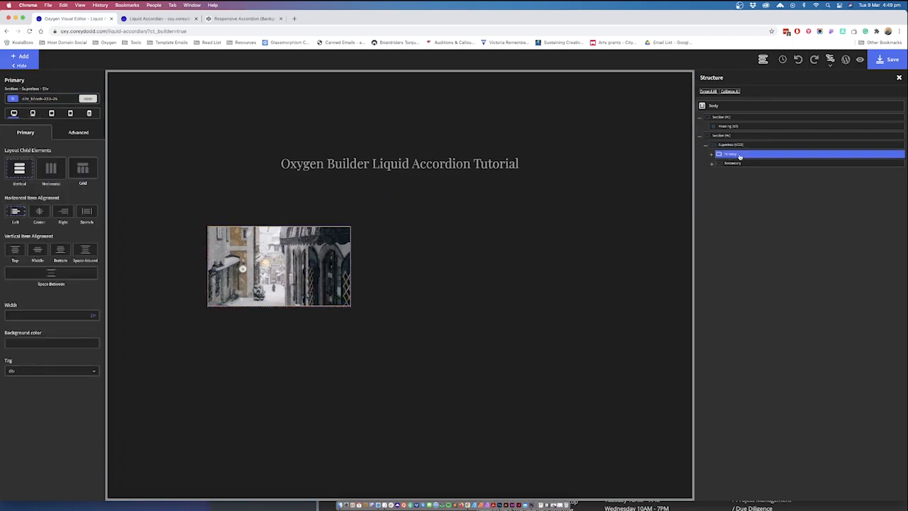
click(738, 163)
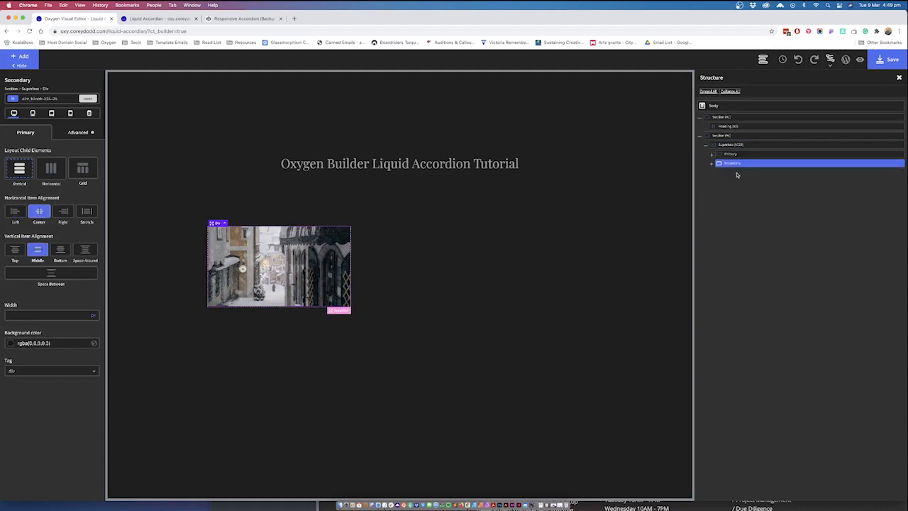
click(749, 154)
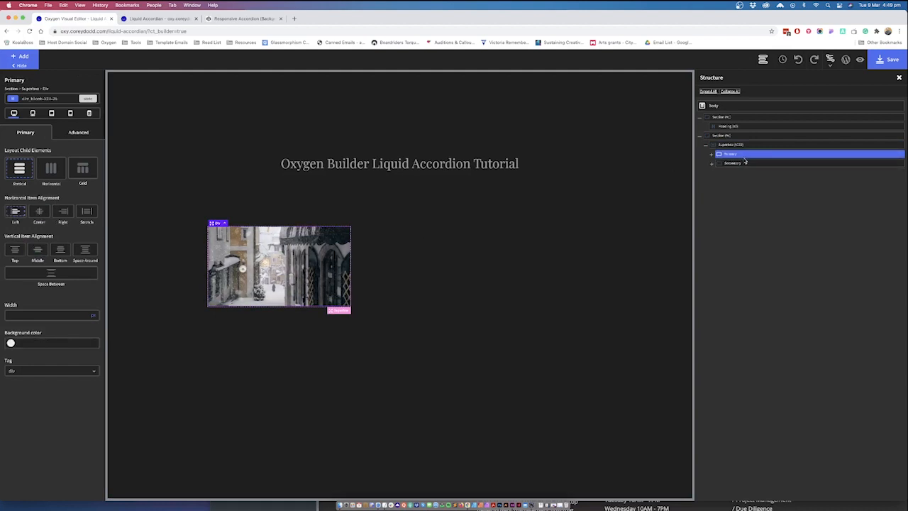
click(744, 163)
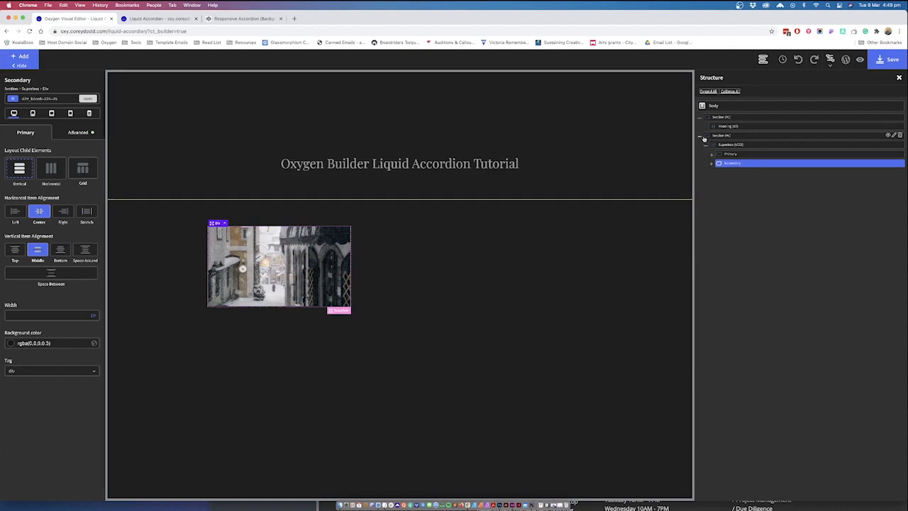
click(726, 146)
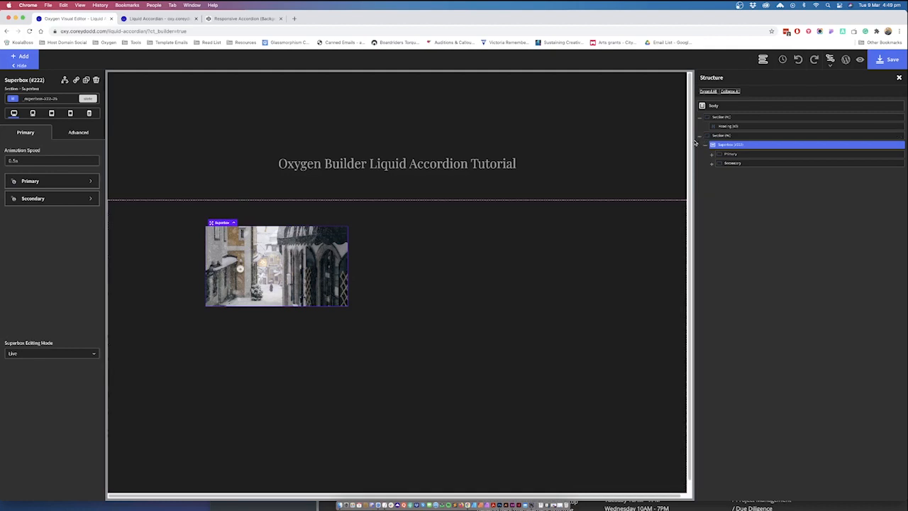
Preview the Superbox in the As If Hovered and As If Not Hovered editing modes, finishing in As If Hovered
click(76, 355)
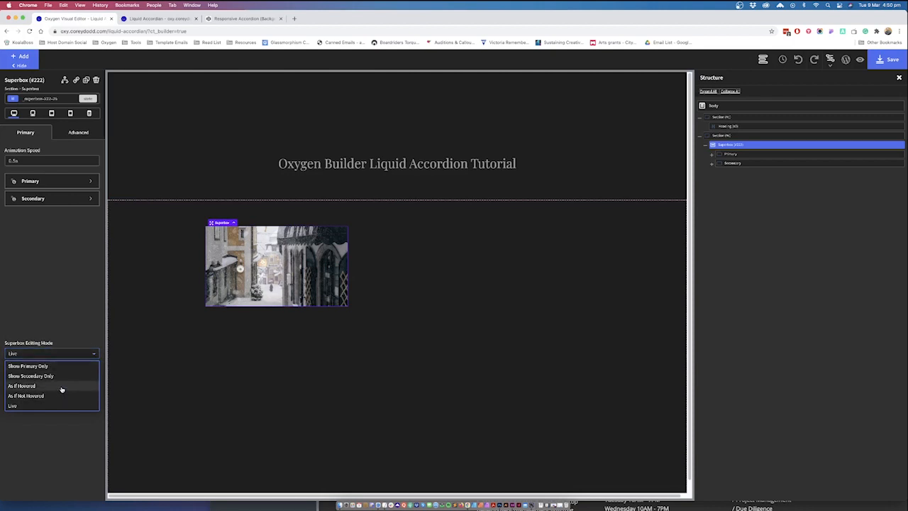
click(62, 388)
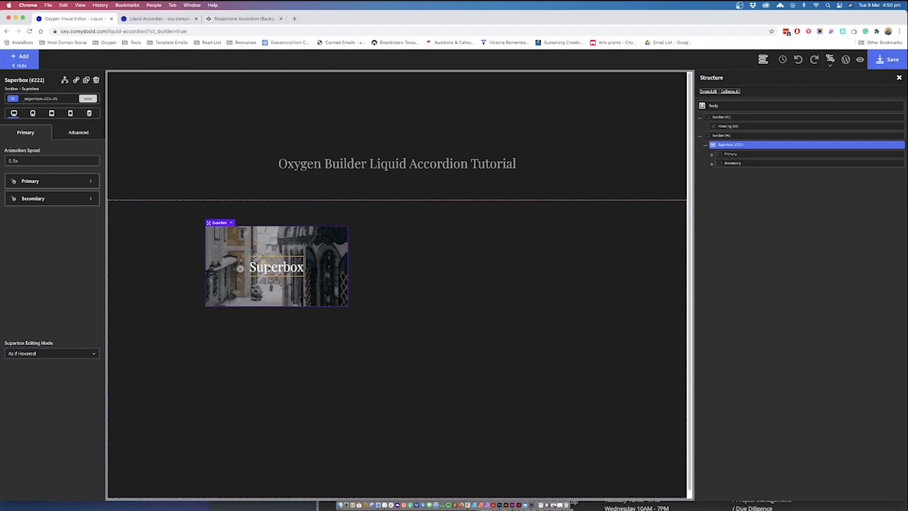
click(74, 354)
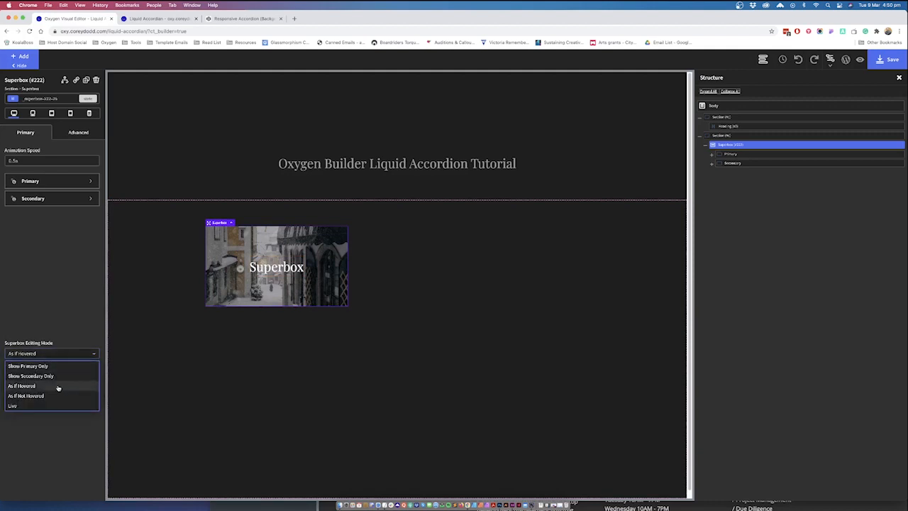
click(54, 396)
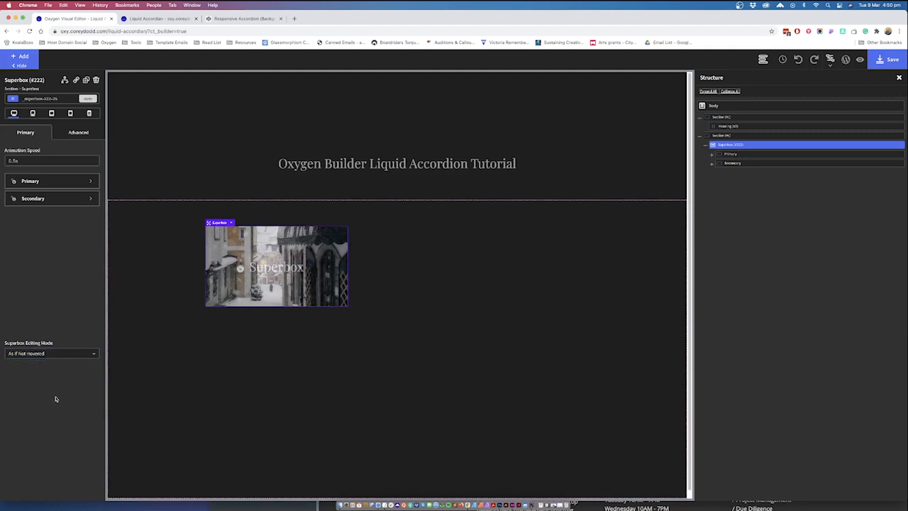
click(65, 354)
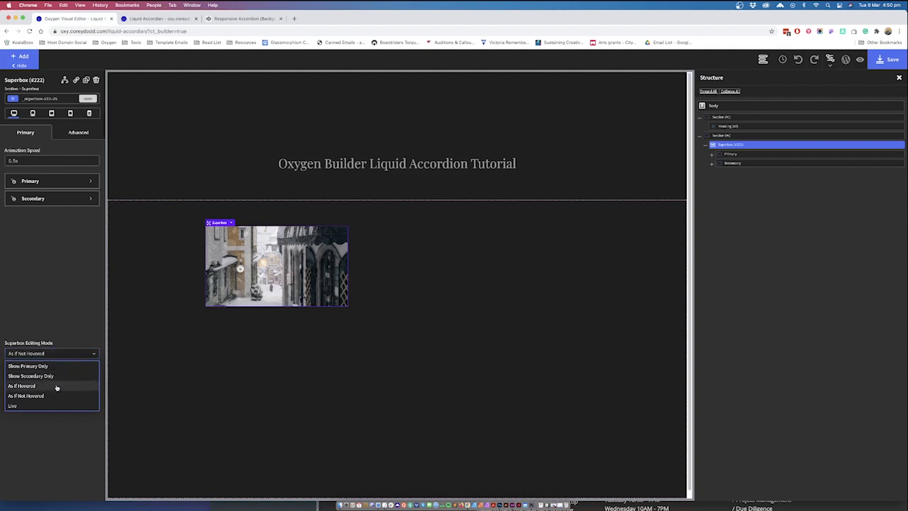
click(64, 384)
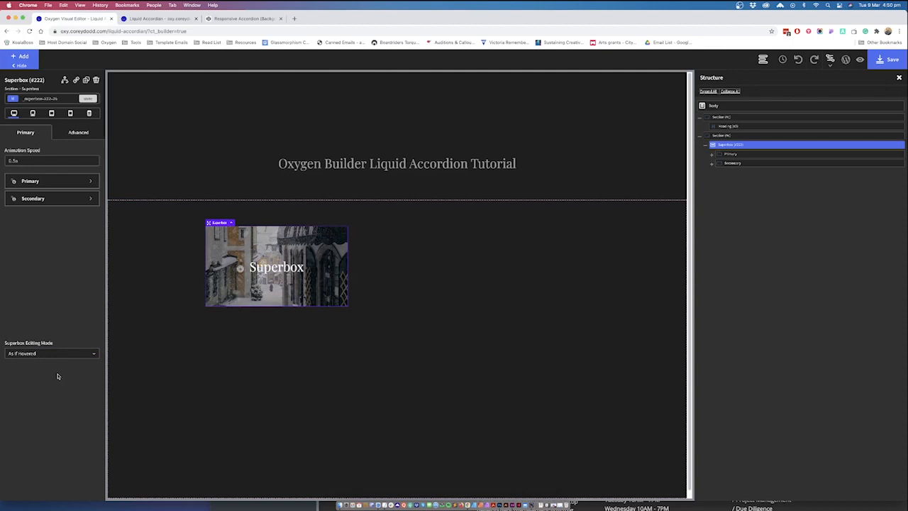
Review the Superbox's Primary and Secondary animation settings, try an Initial Scale of 2 for Secondary, and preview it in Live mode
click(59, 184)
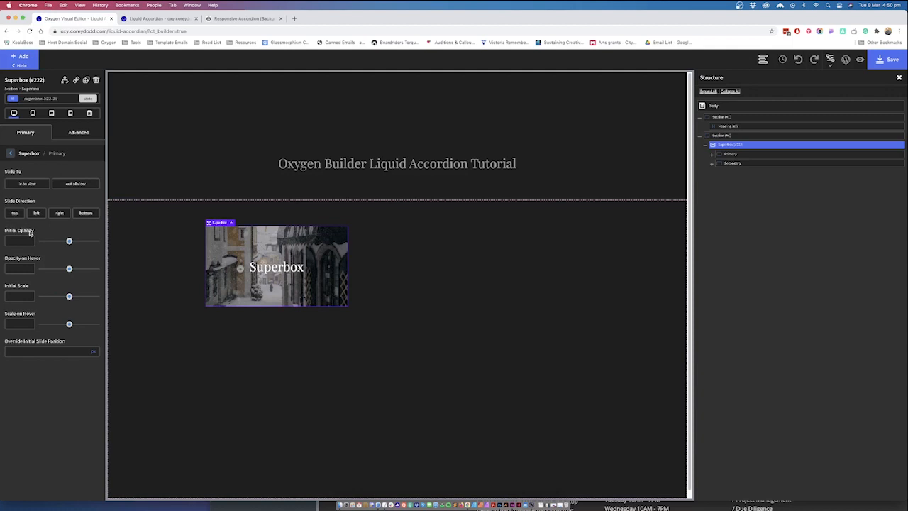
click(10, 153)
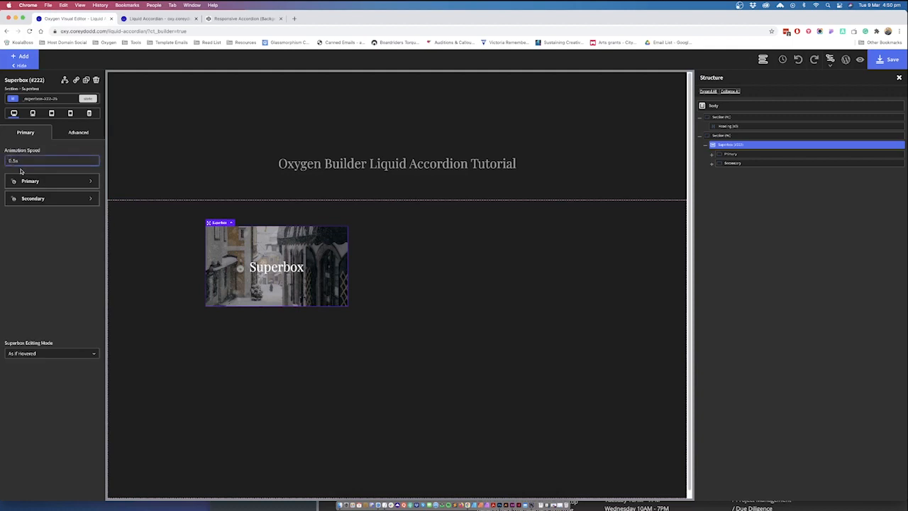
click(41, 200)
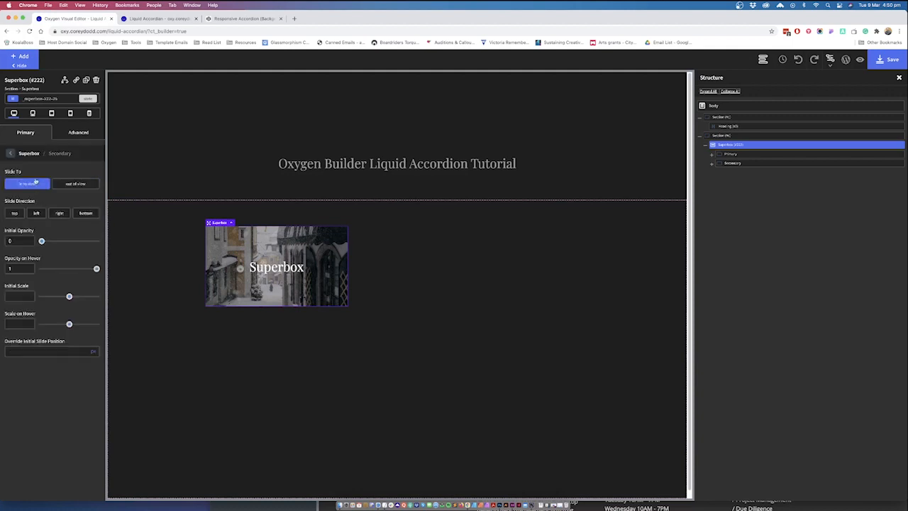
click(12, 297)
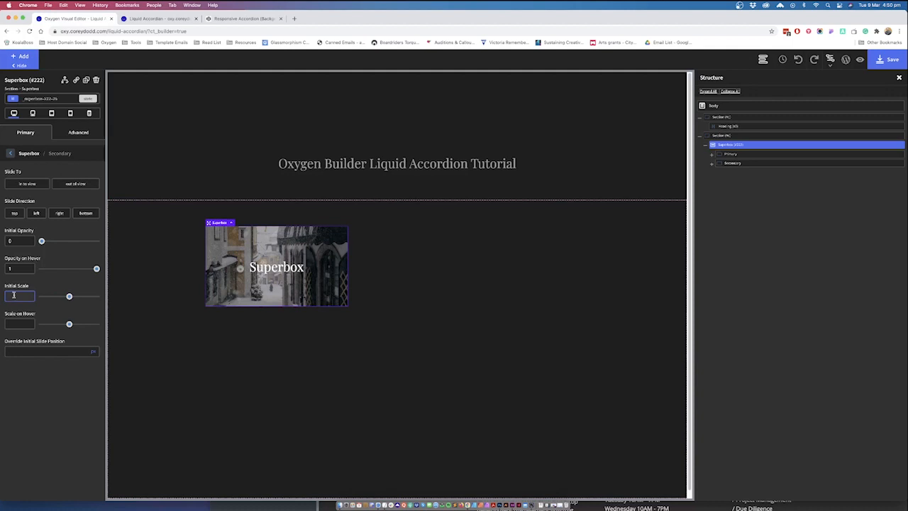
text(2)
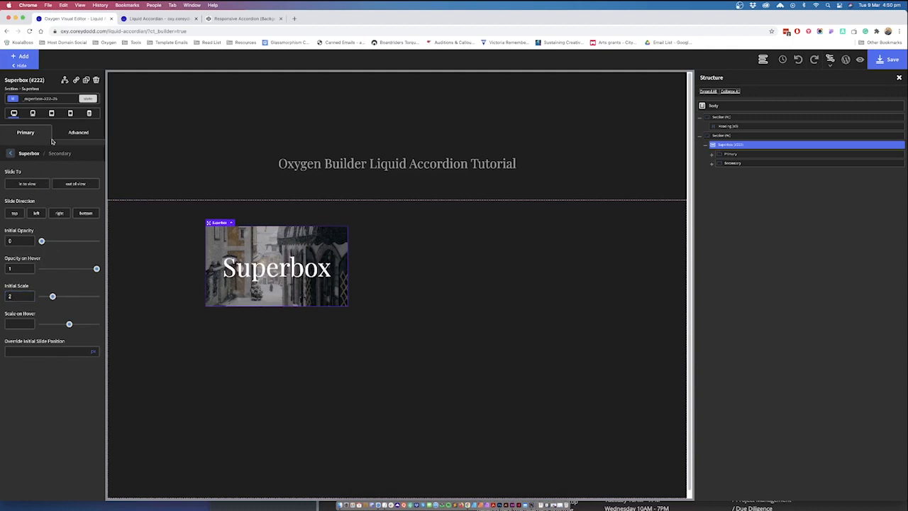
click(10, 154)
click(49, 354)
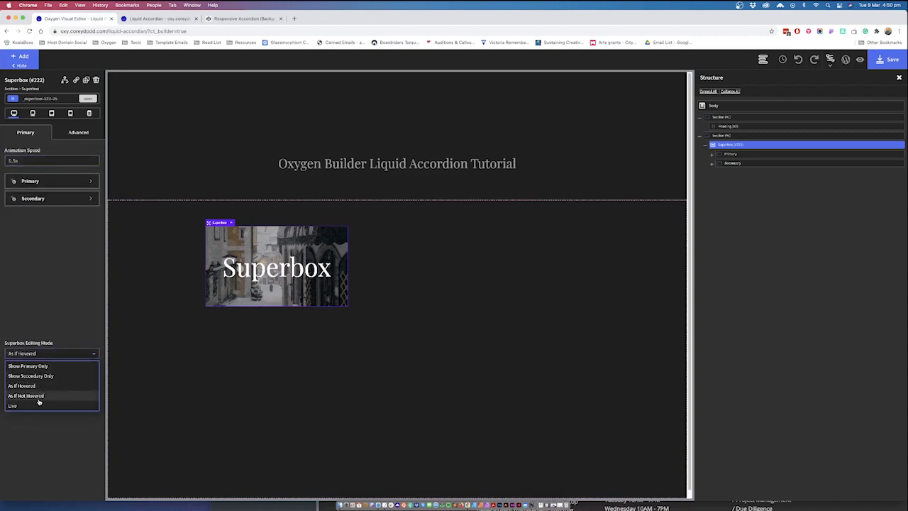
click(40, 409)
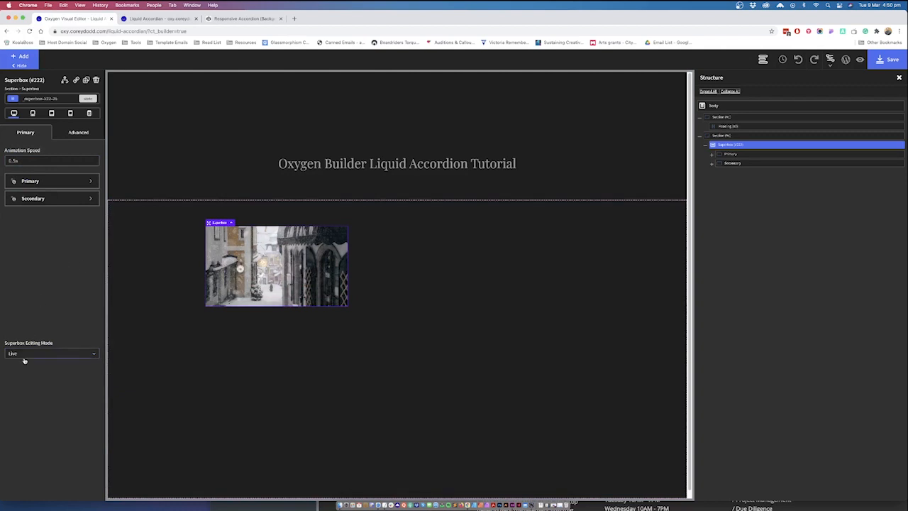
Clear the Secondary content's Initial Scale, try a Scale on Hover of 1.2, and clear that value too
click(49, 199)
click(18, 296)
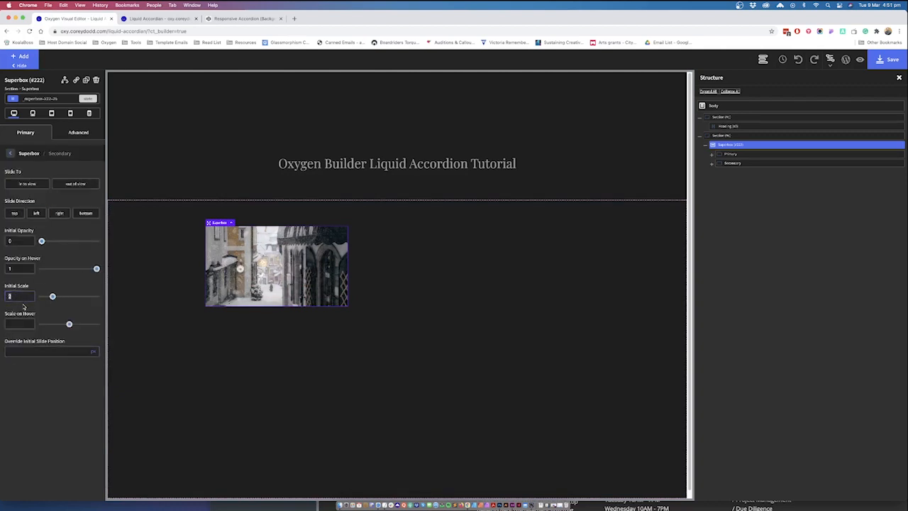
key(BackSpace)
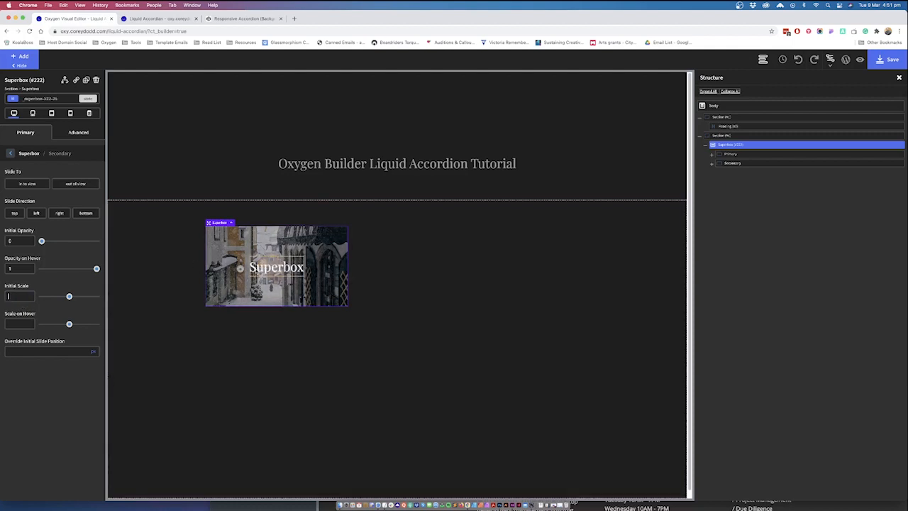
click(13, 323)
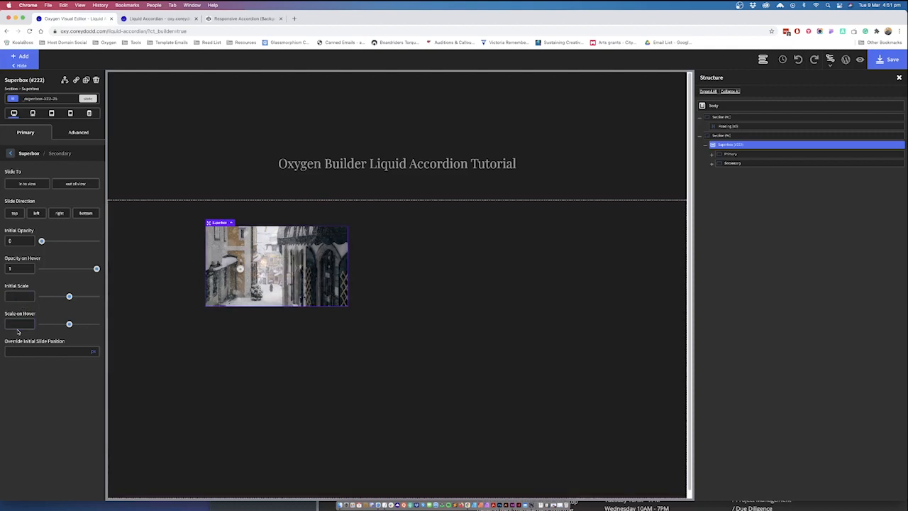
text(1.2)
key(BackSpace)
key(BackSpace)
mouse_move(306, 267)
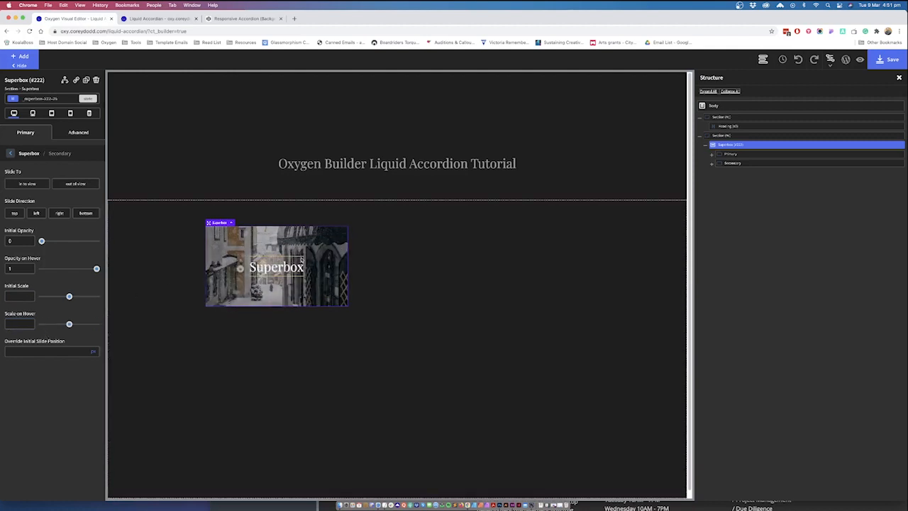
Set the Secondary div's background color to rgba(0,0,0,0.7) and the Superbox editing mode to As If Hovered
click(760, 164)
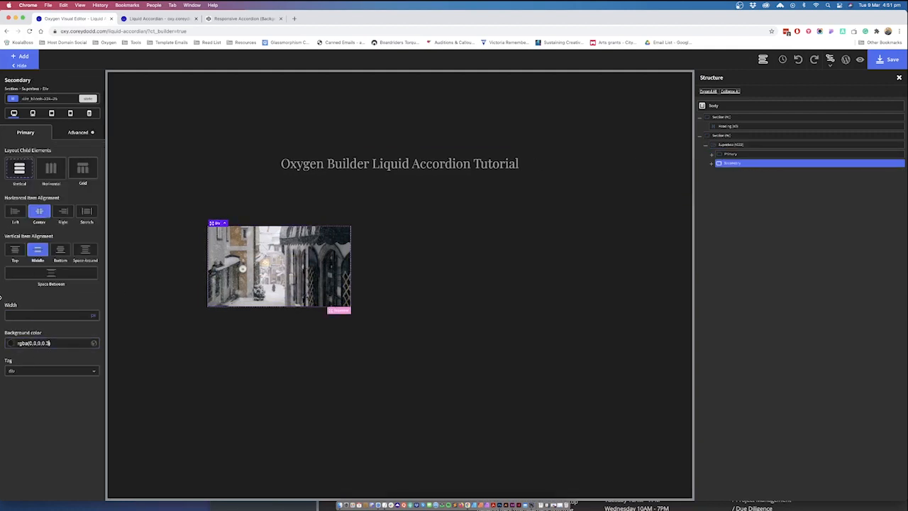
key(BackSpace)
text(7)
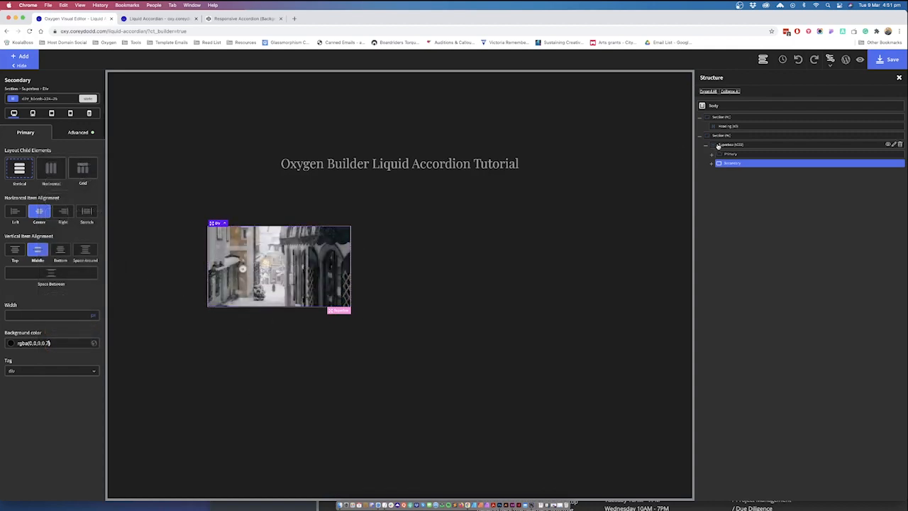
click(734, 145)
click(42, 353)
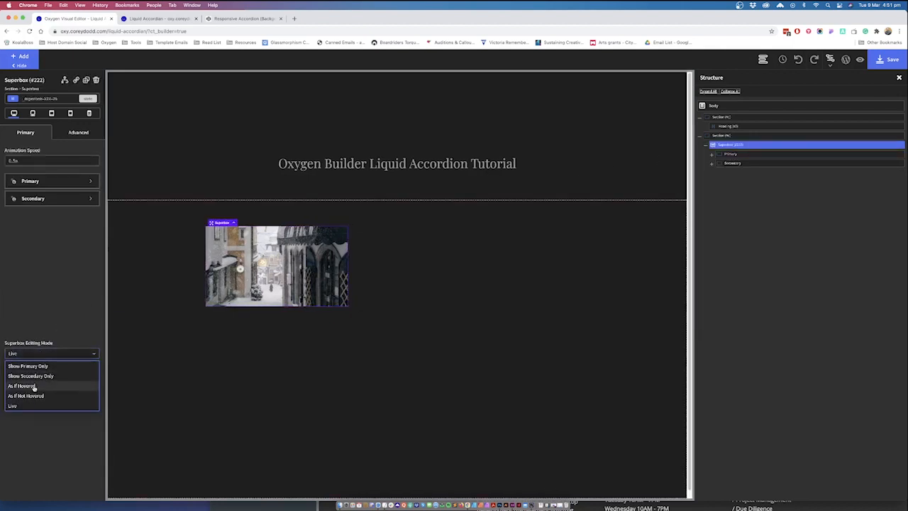
click(34, 387)
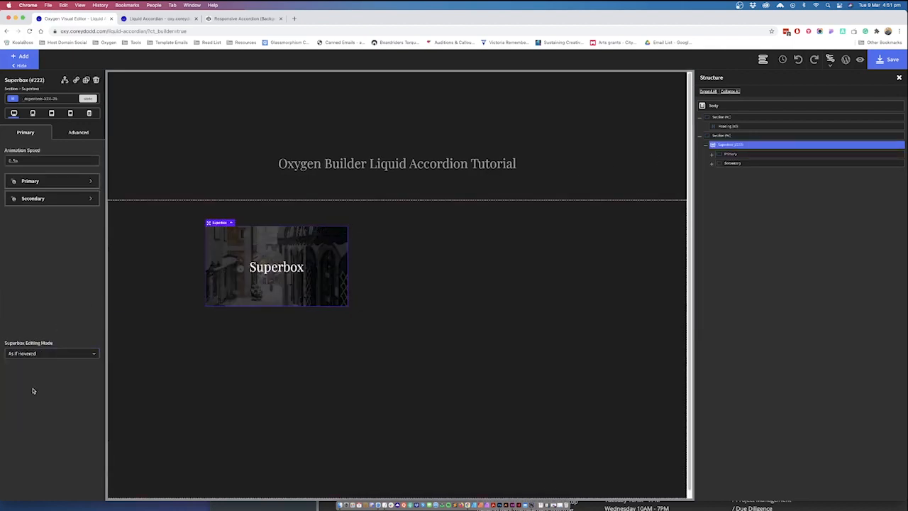
Assign the existing myCustomAccordian class to the Superbox
click(727, 136)
click(734, 146)
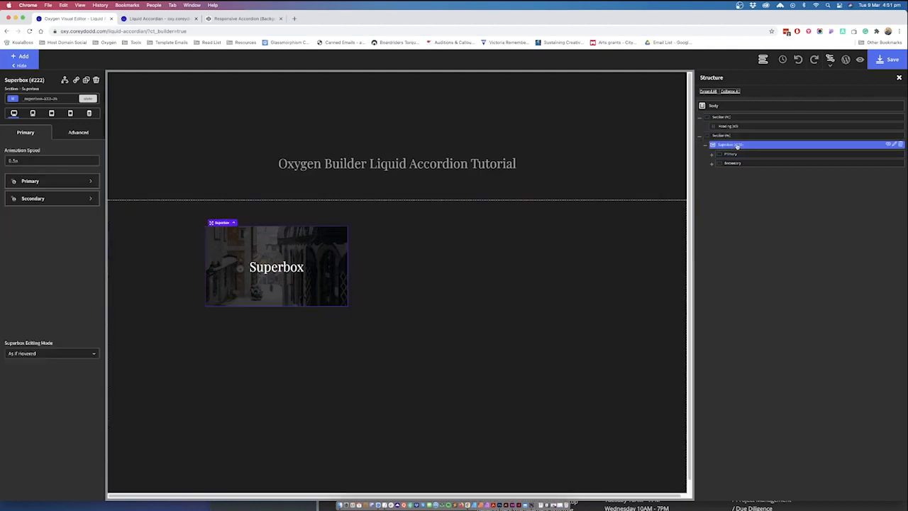
click(55, 99)
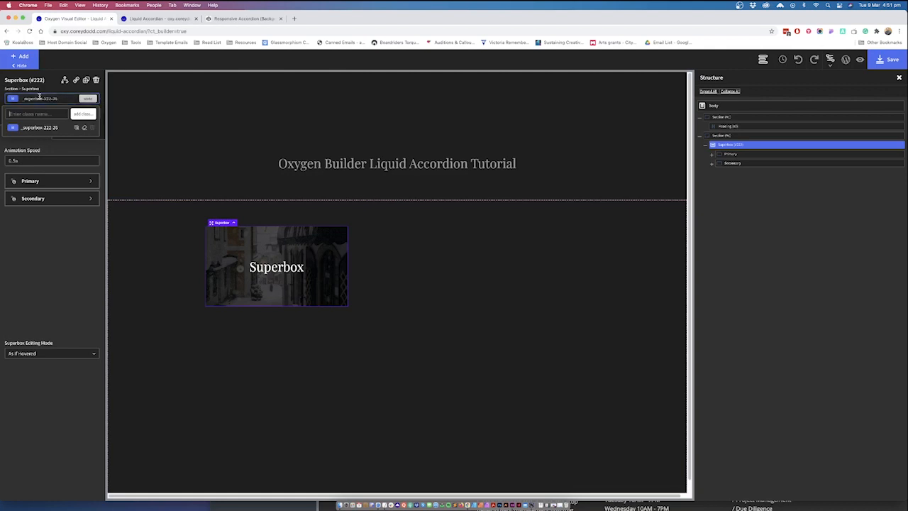
text(my)
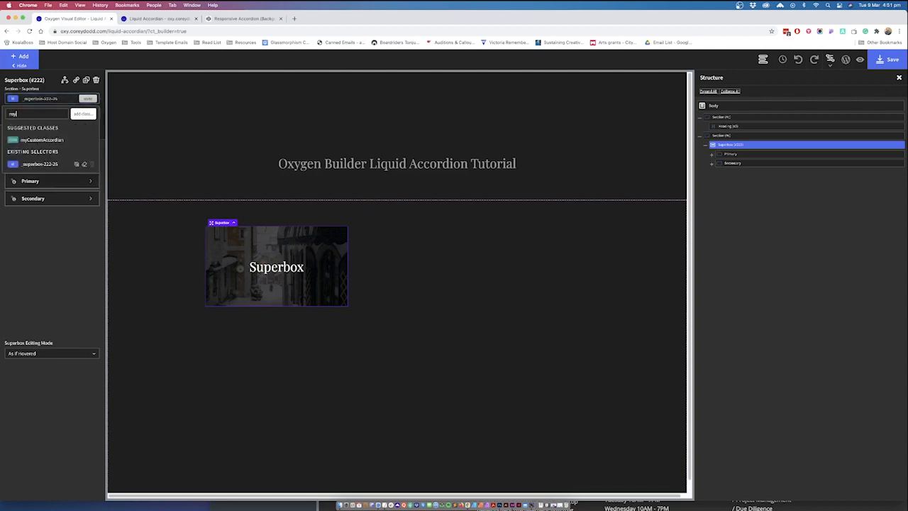
click(51, 141)
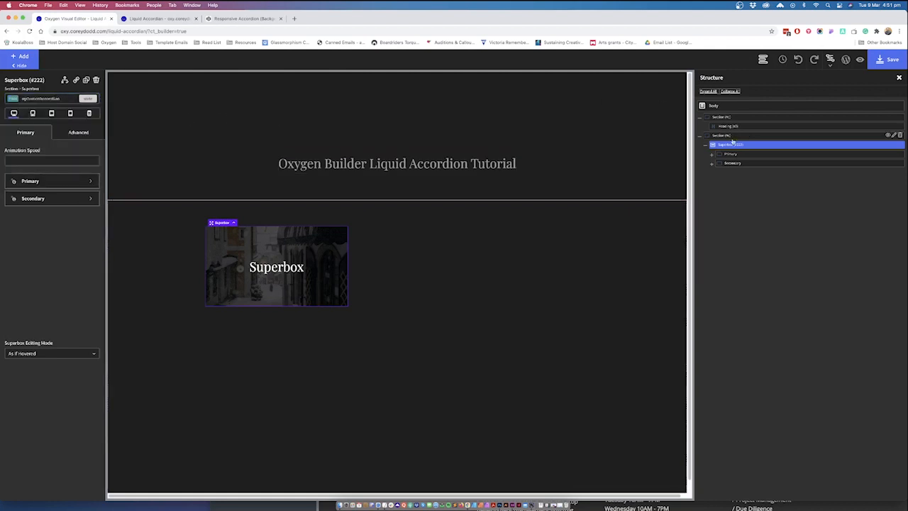
Replace the heading text inside the Superbox's Secondary div with "Heading 1"
click(712, 164)
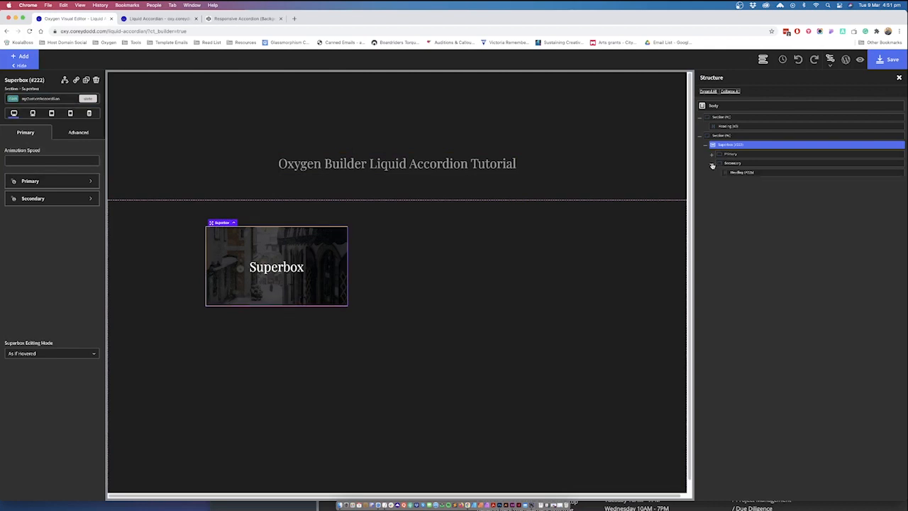
click(263, 268)
double_click(263, 267)
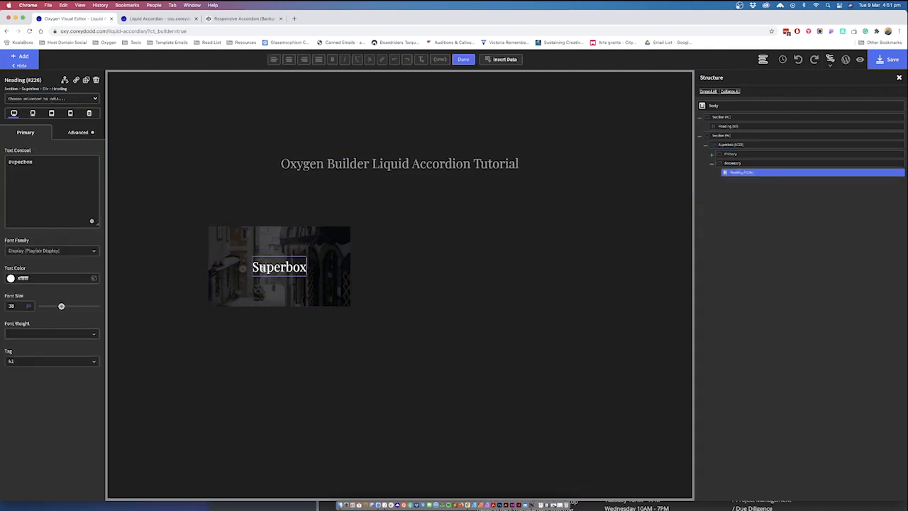
double_click(263, 267)
text(Heading 1)
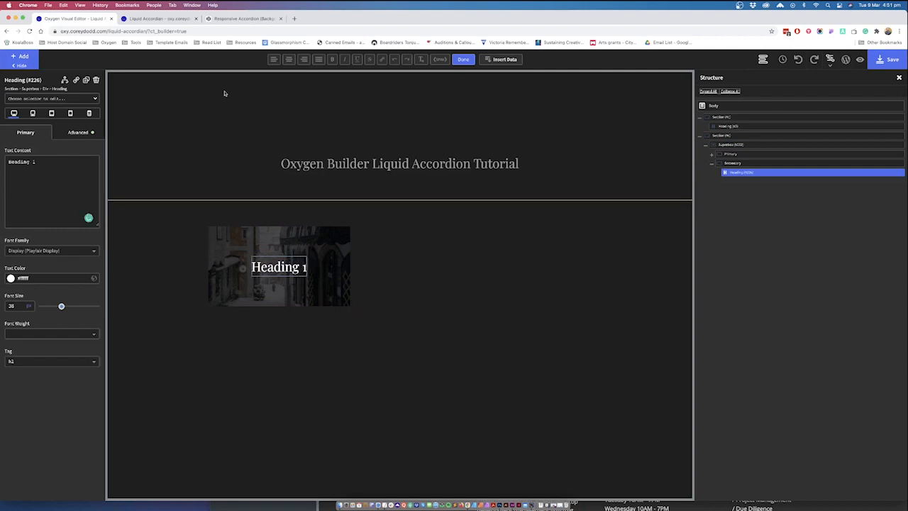
Add a Text element below Heading 1 and replace its content with the first Lorem Ipsum sentences, through "laoreet.", copied from lipsum.com
click(29, 60)
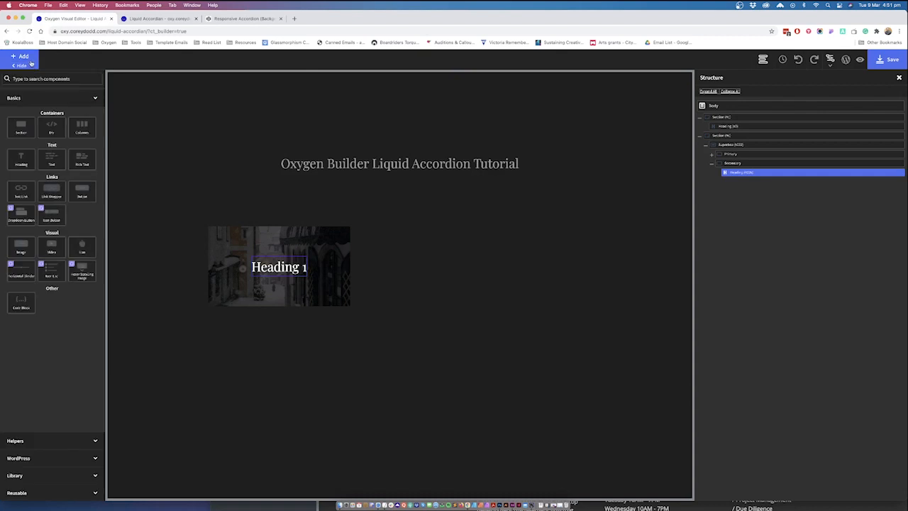
click(51, 163)
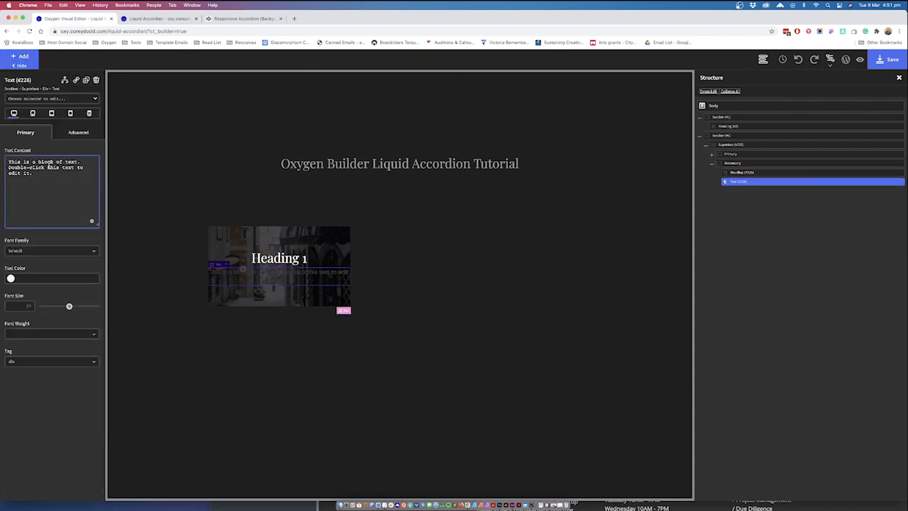
click(262, 20)
key(super+shift+t)
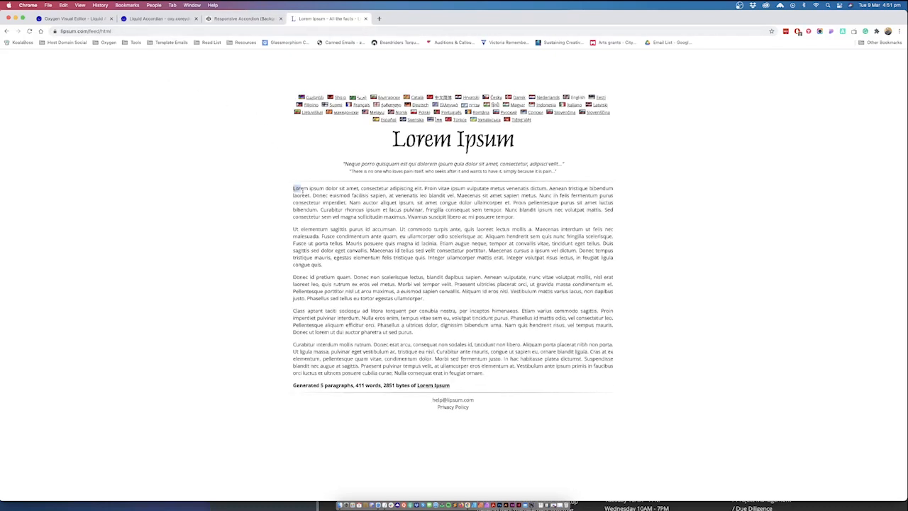
drag(294, 190, 310, 197)
key(super+c)
key(super+w)
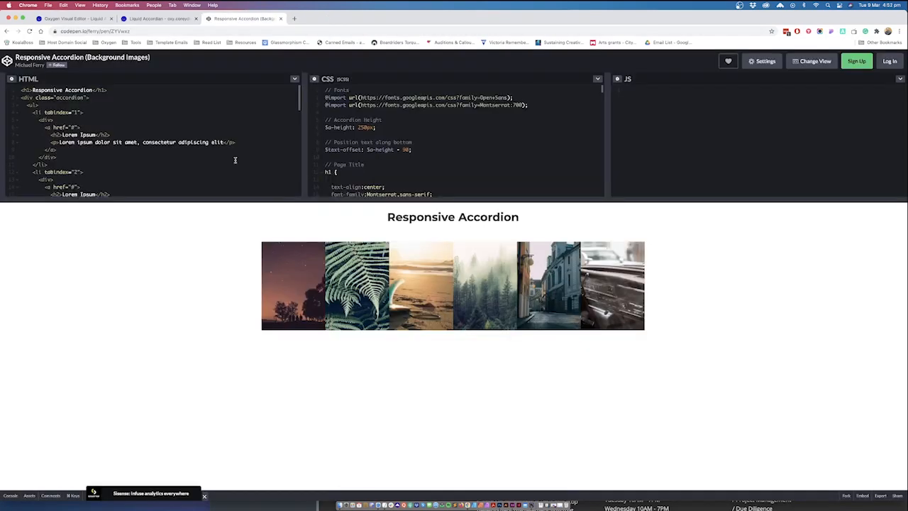
click(75, 18)
click(50, 184)
key(super+a)
key(super+v)
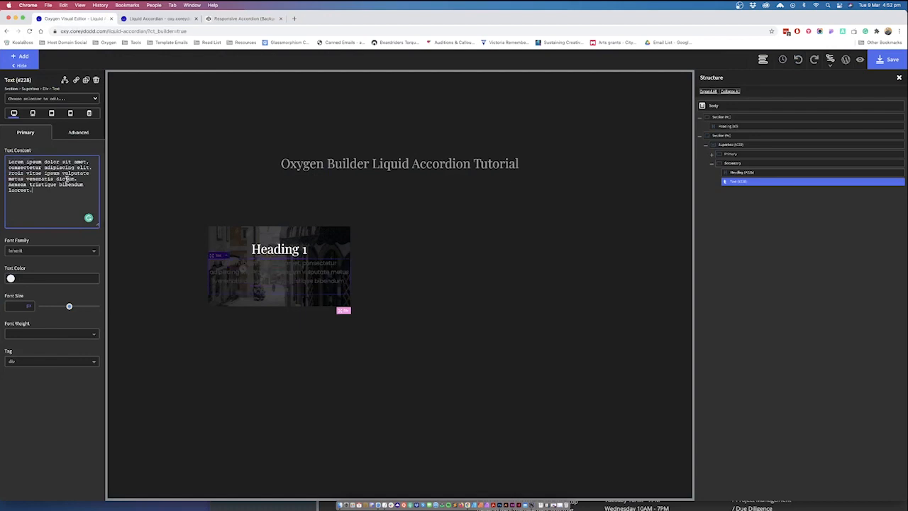
Set the new text block's color to white and its font size to 13 px
click(11, 279)
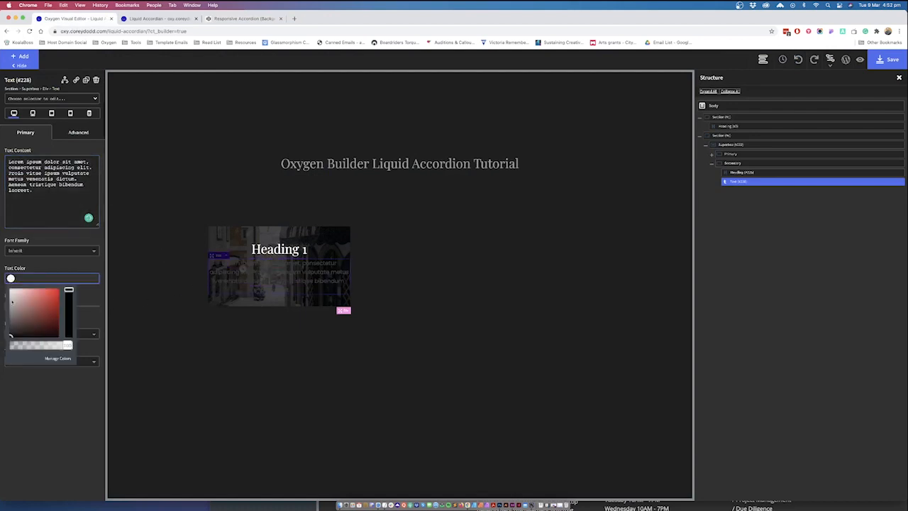
drag(16, 303, 4, 270)
click(71, 267)
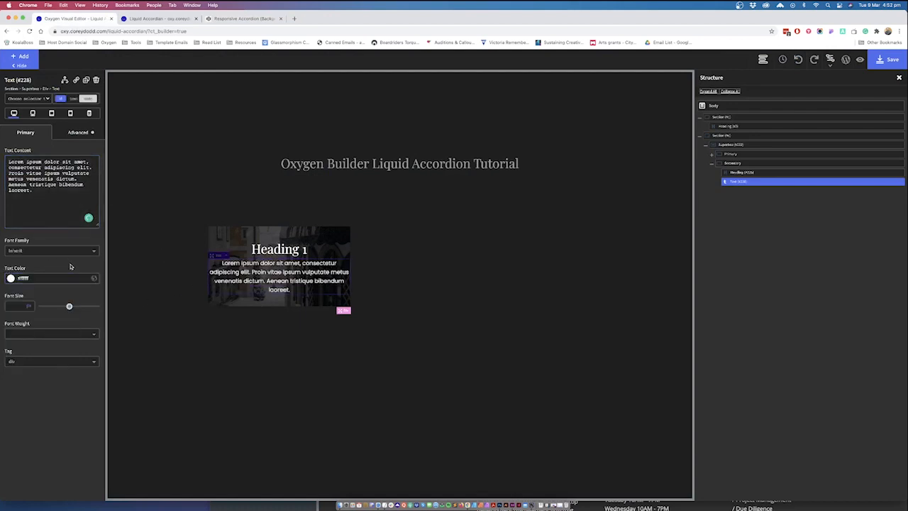
click(15, 309)
text(12)
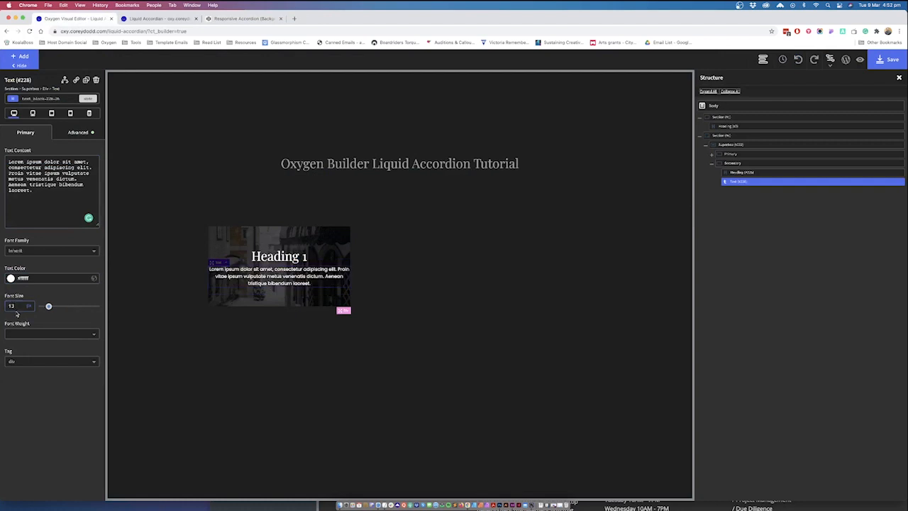
Set the Secondary div's horizontal item alignment to Left so both the heading and the paragraph text align left
click(740, 164)
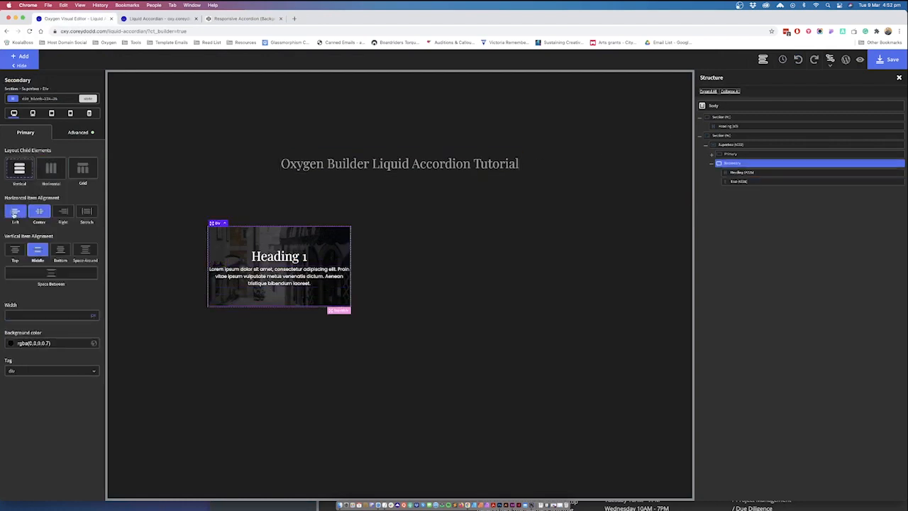
click(15, 211)
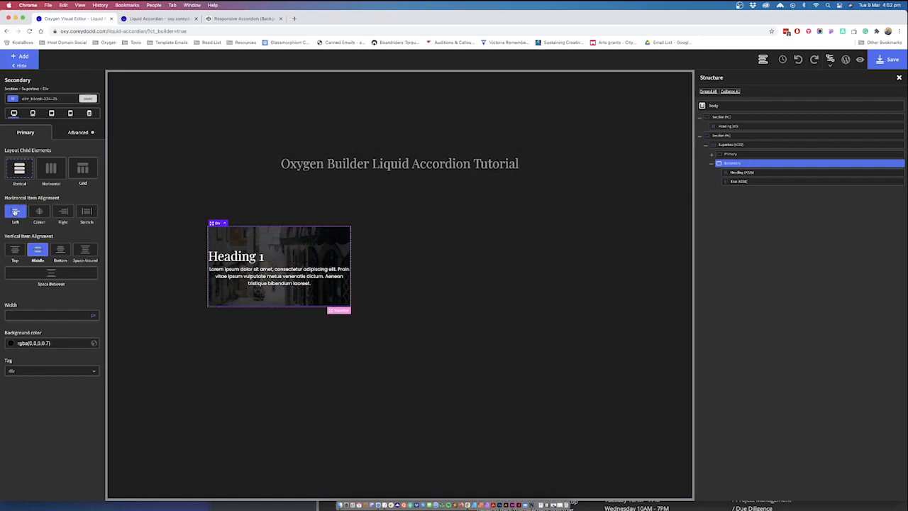
click(16, 213)
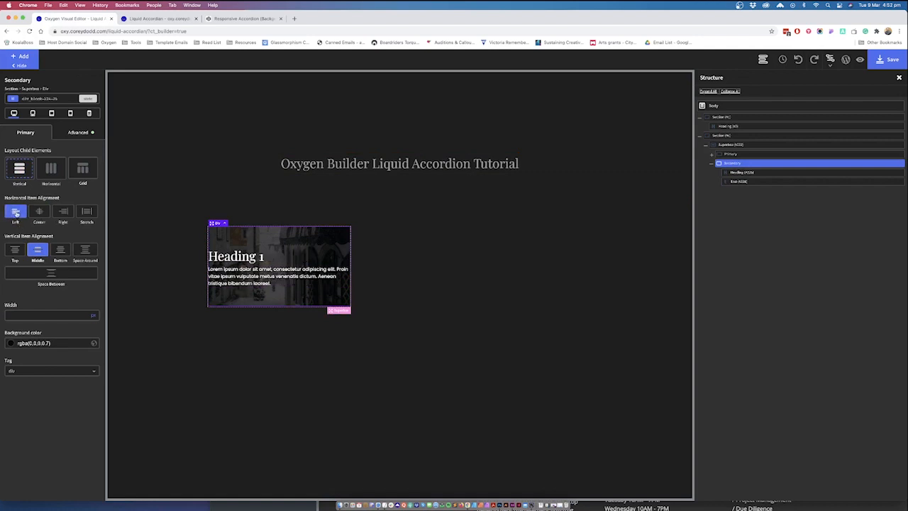
Add a new class named myCustomAccordianText to the text block under the heading
click(740, 181)
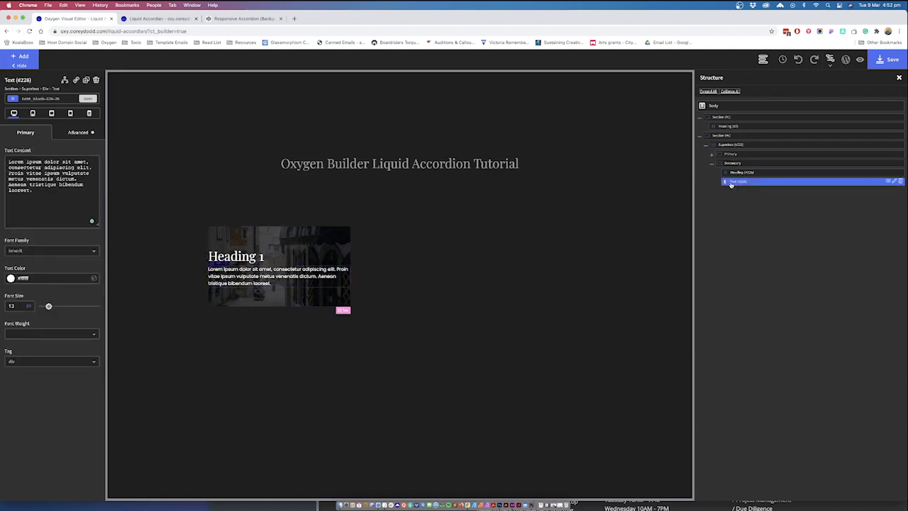
click(40, 99)
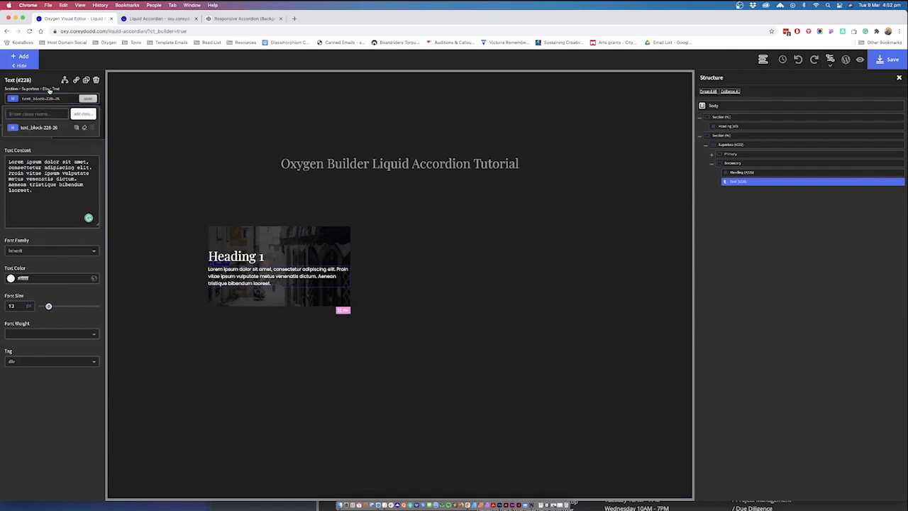
text(my)
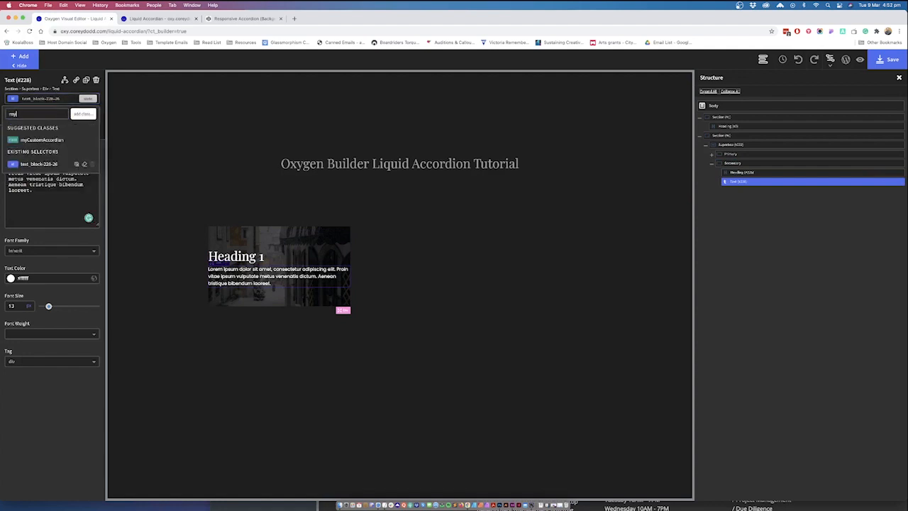
text(CU)
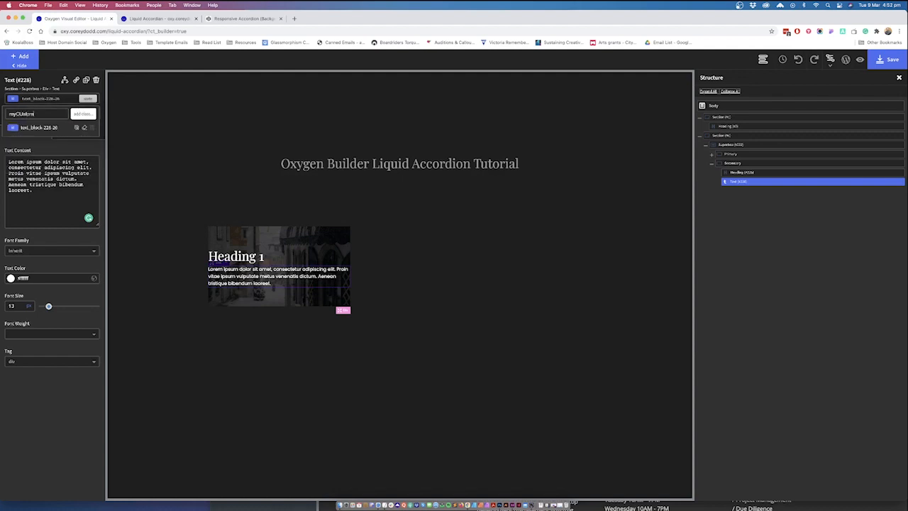
key(BackSpace)
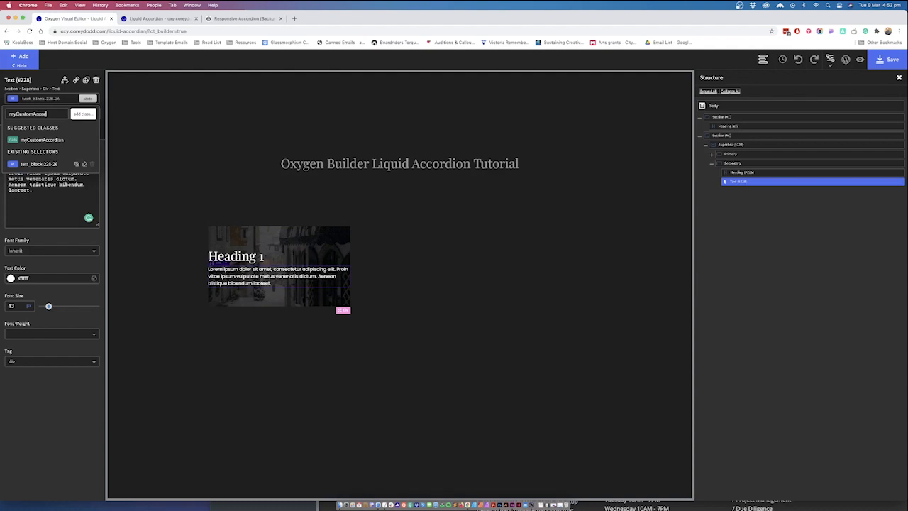
text(ustomAccordionText)
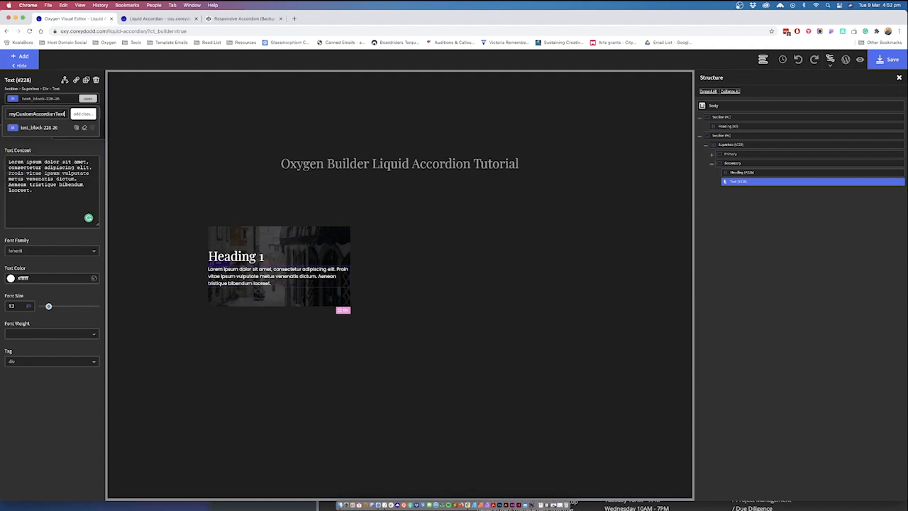
key(Return)
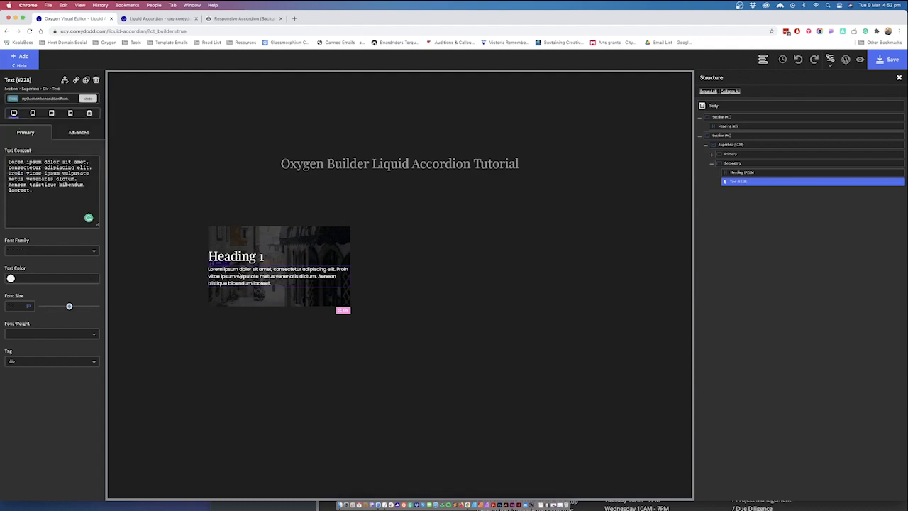
Set the Superbox's height to 500 px on its myCustomAccordian class, and select the image inside Primary
click(729, 145)
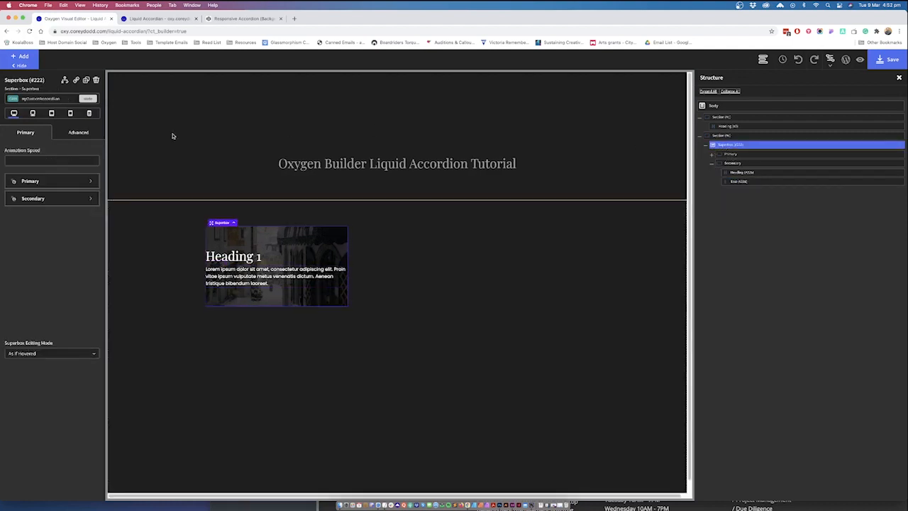
click(78, 134)
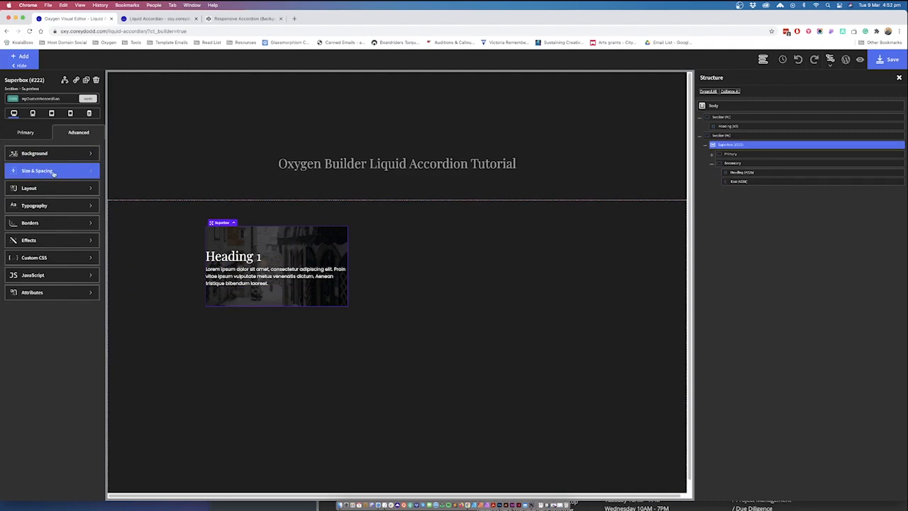
click(53, 172)
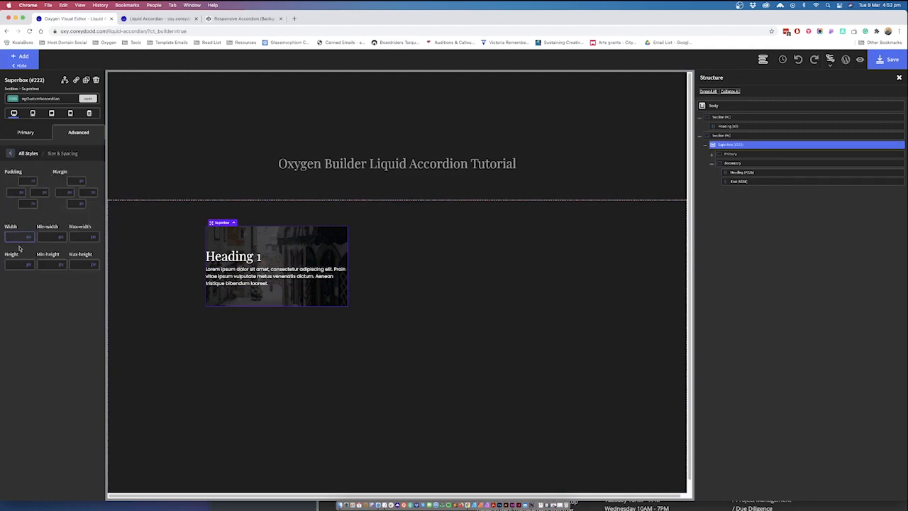
text(500)
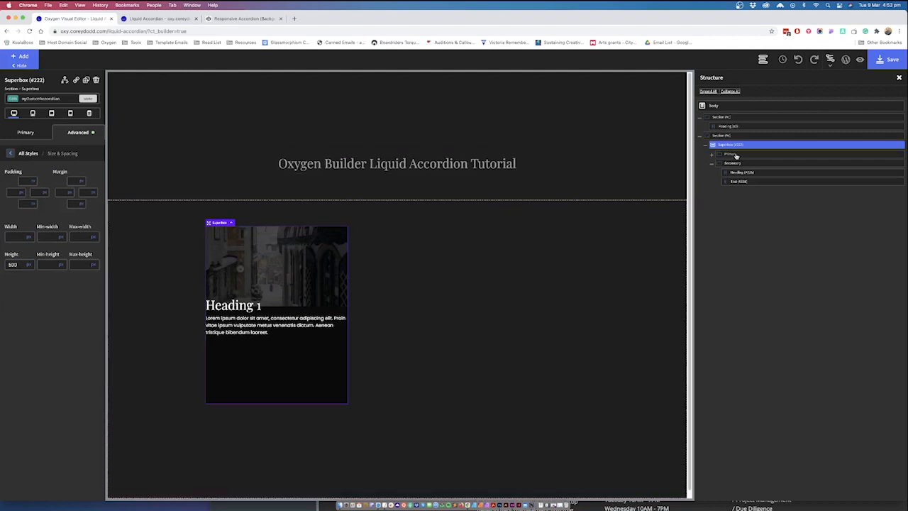
click(712, 154)
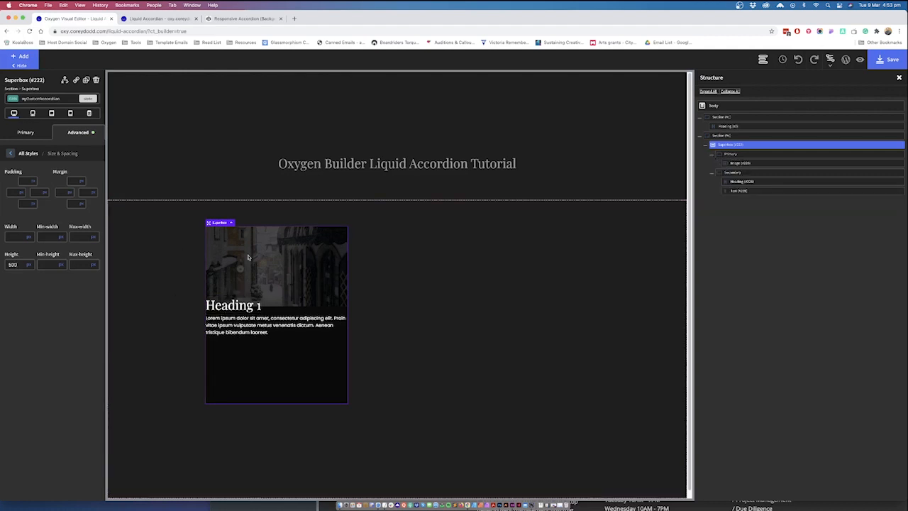
click(747, 164)
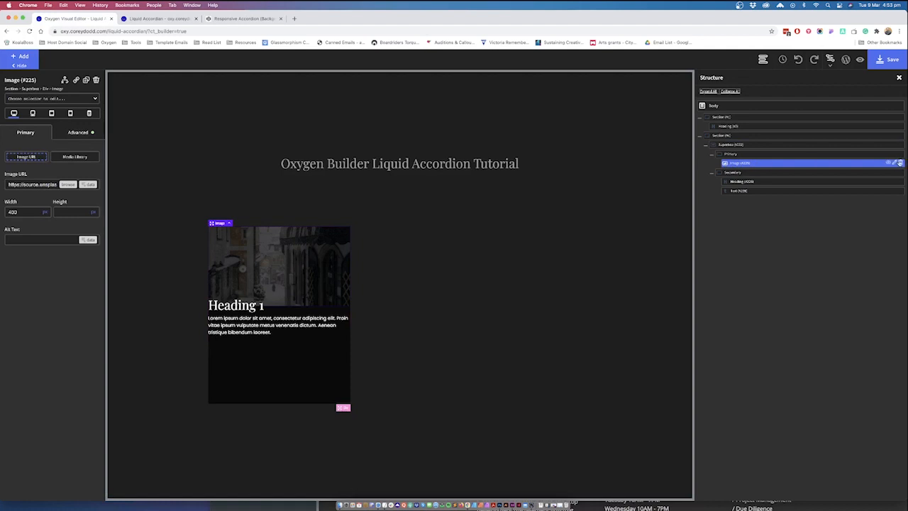
Set the Secondary div's padding to 30 px on all four sides
click(733, 174)
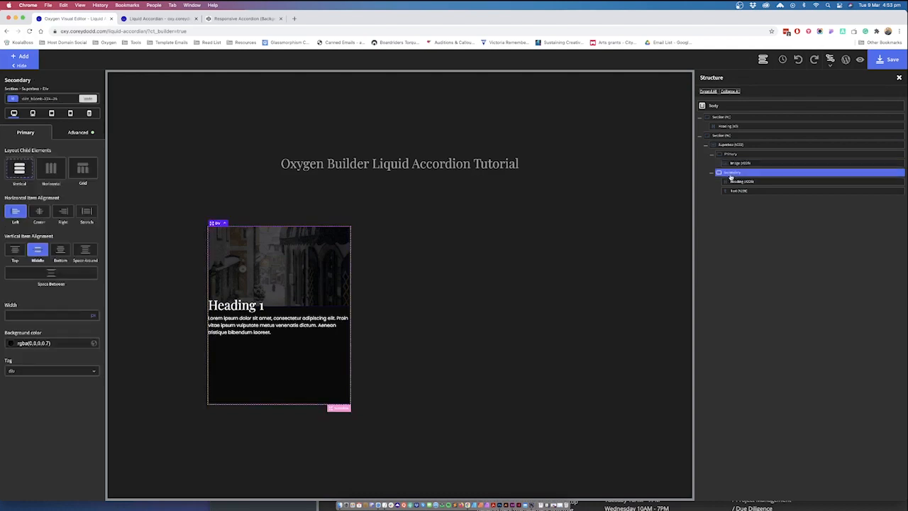
click(79, 132)
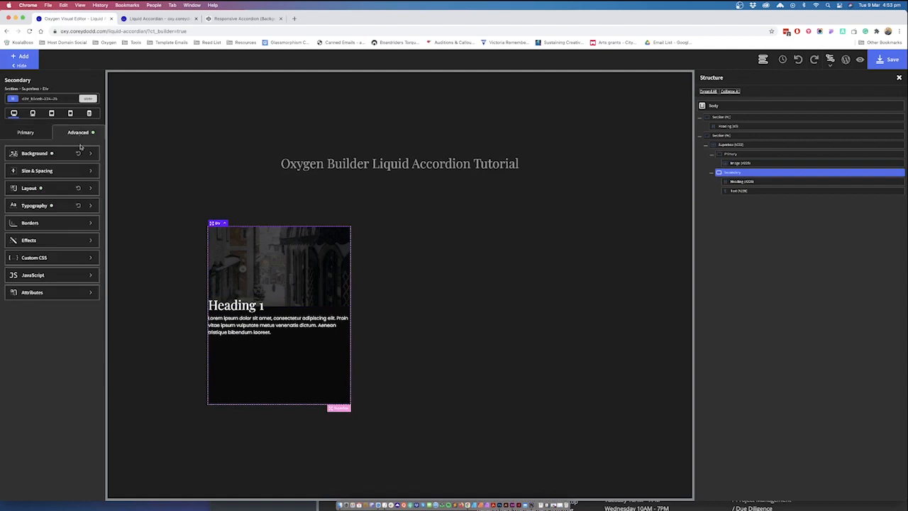
click(55, 171)
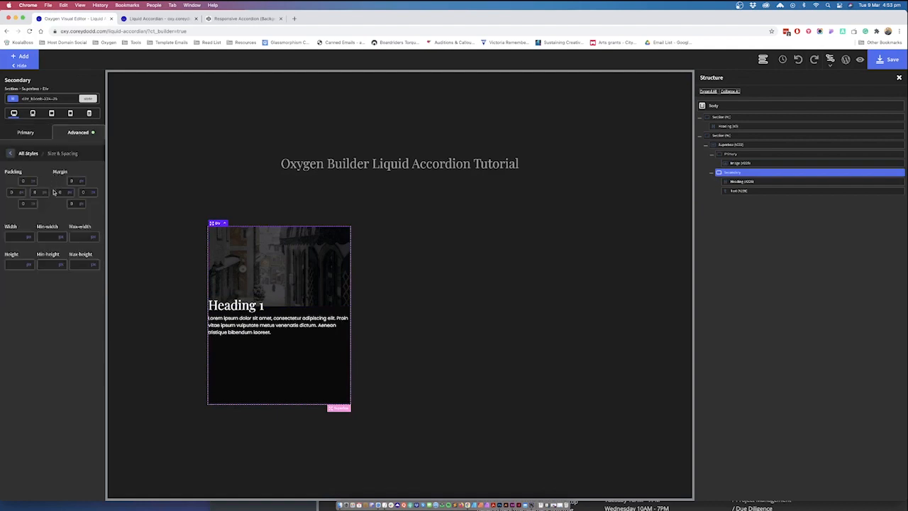
text(30)
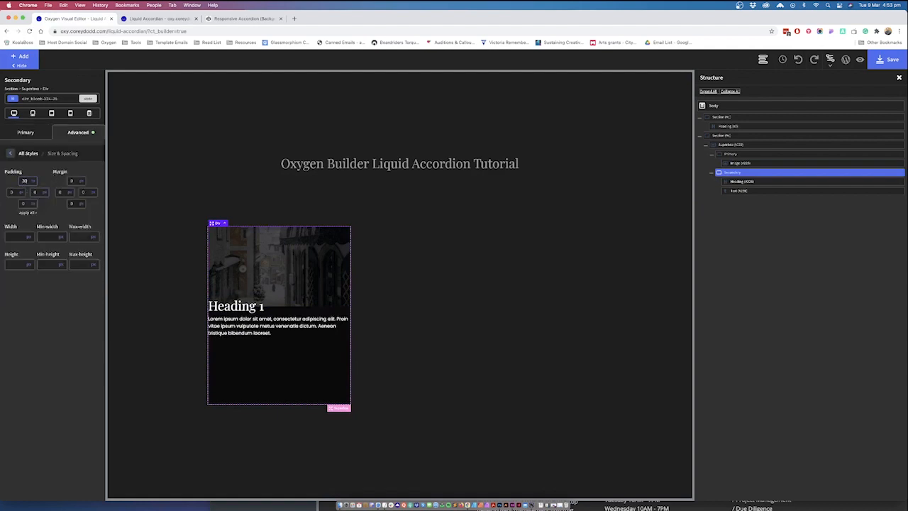
click(28, 212)
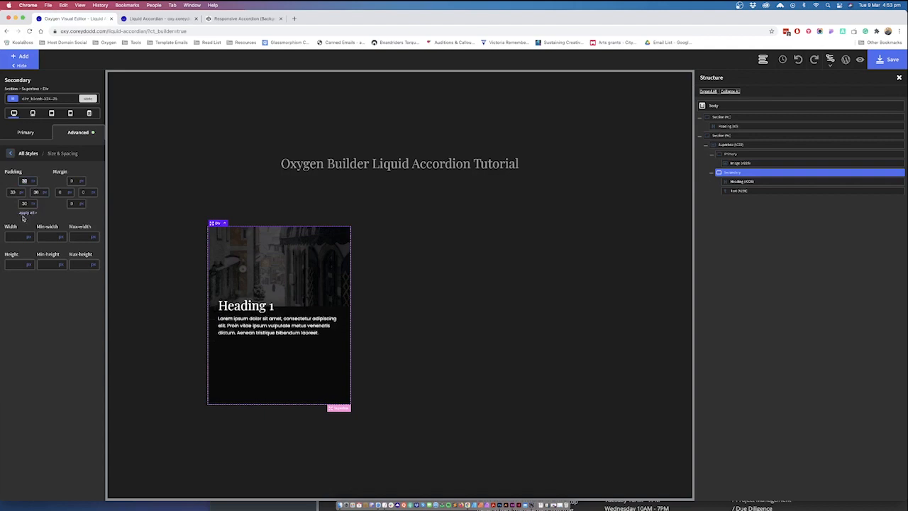
click(11, 154)
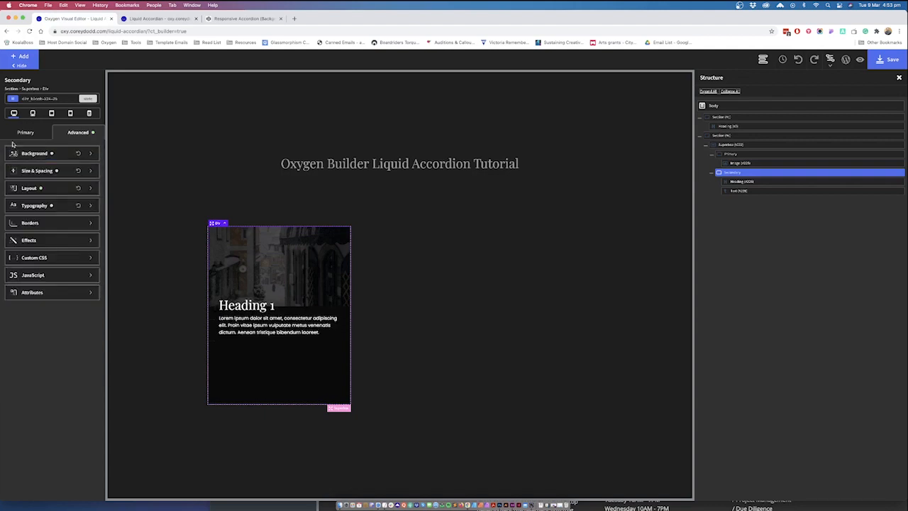
Set the Secondary div's vertical item alignment to Bottom and compare the text placement with the CodePen accordion
click(21, 134)
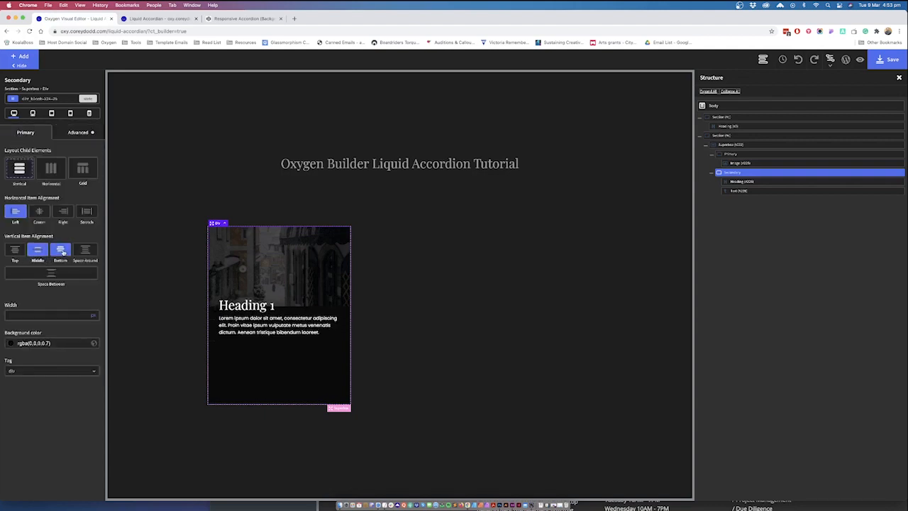
click(61, 251)
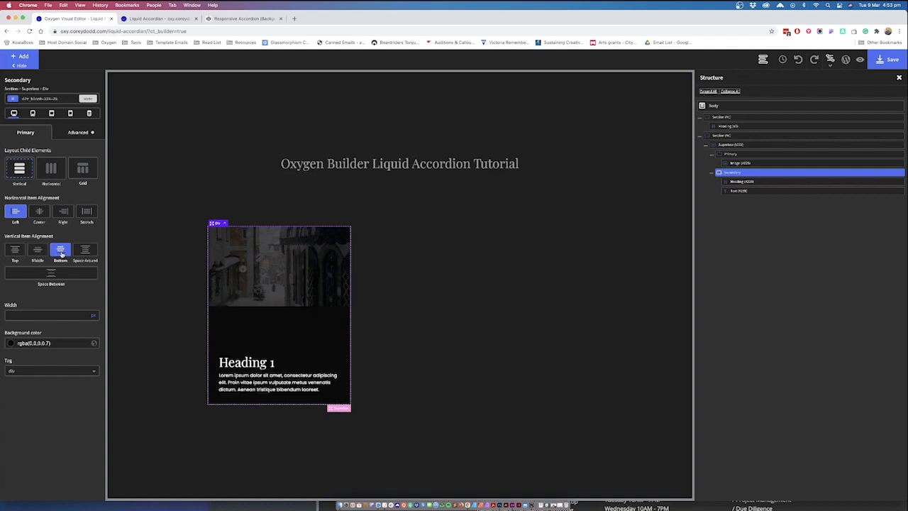
click(240, 18)
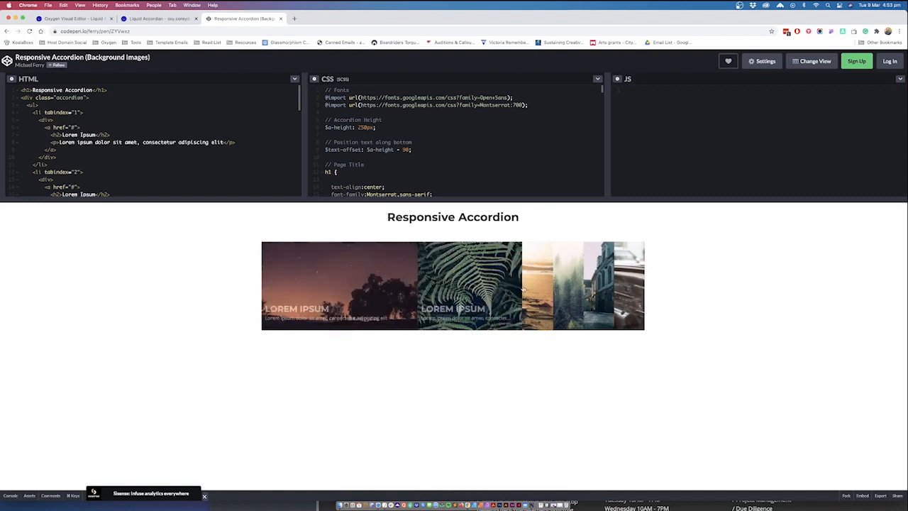
click(73, 18)
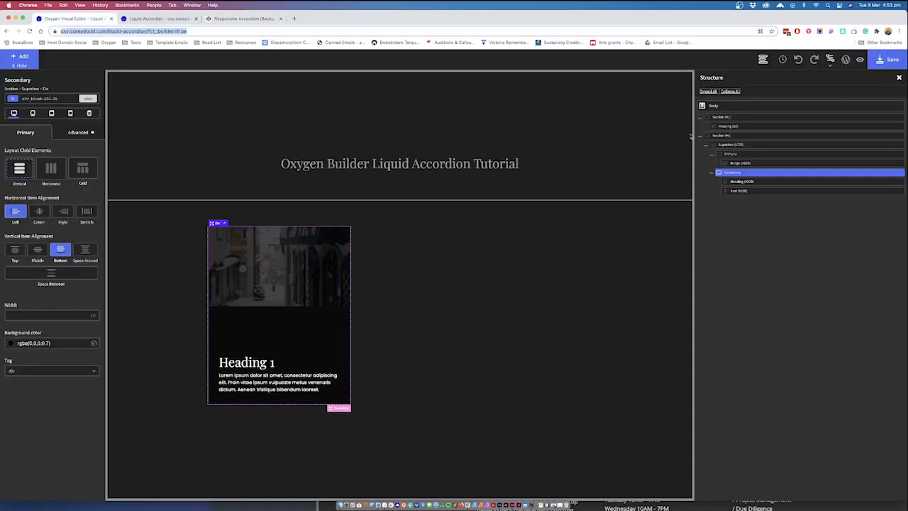
Collapse the Superbox in the structure tree and duplicate it within its section
click(706, 145)
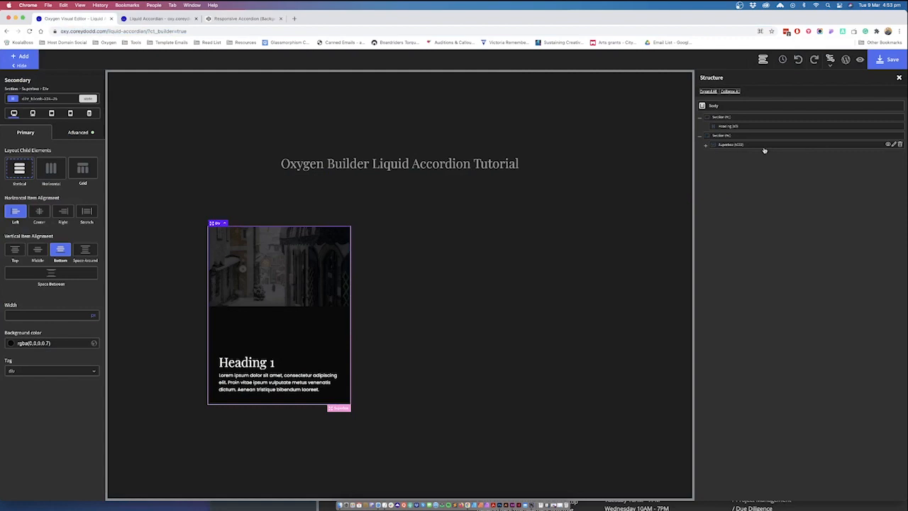
click(894, 145)
click(845, 160)
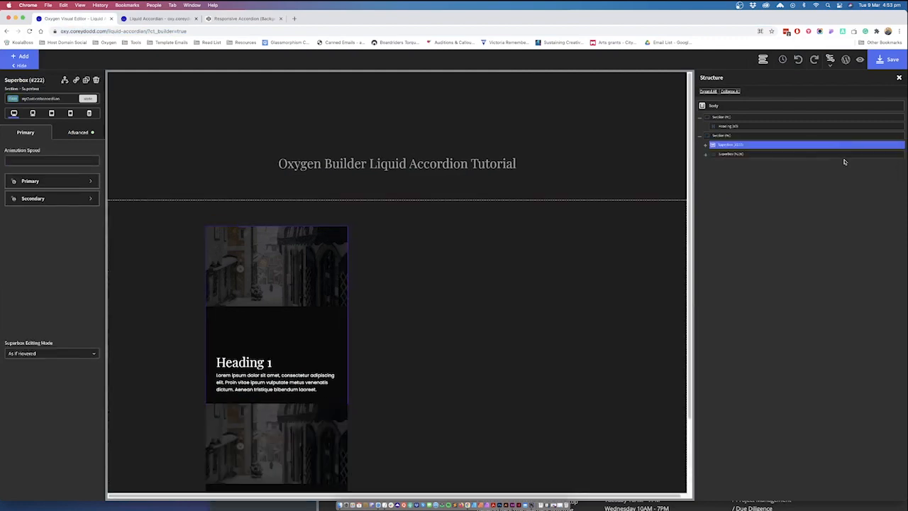
Set the child element layout of the section holding the Superboxes to Horizontal, with vertical item alignment Top
click(842, 136)
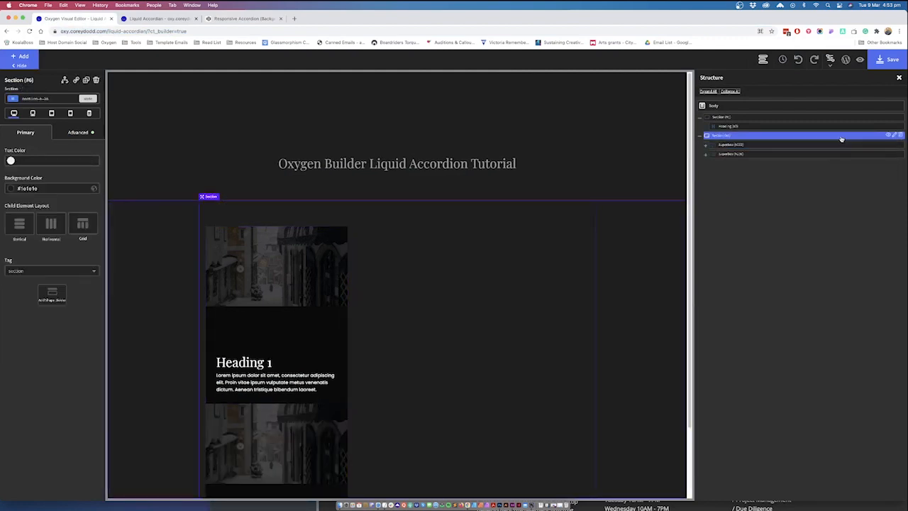
click(19, 223)
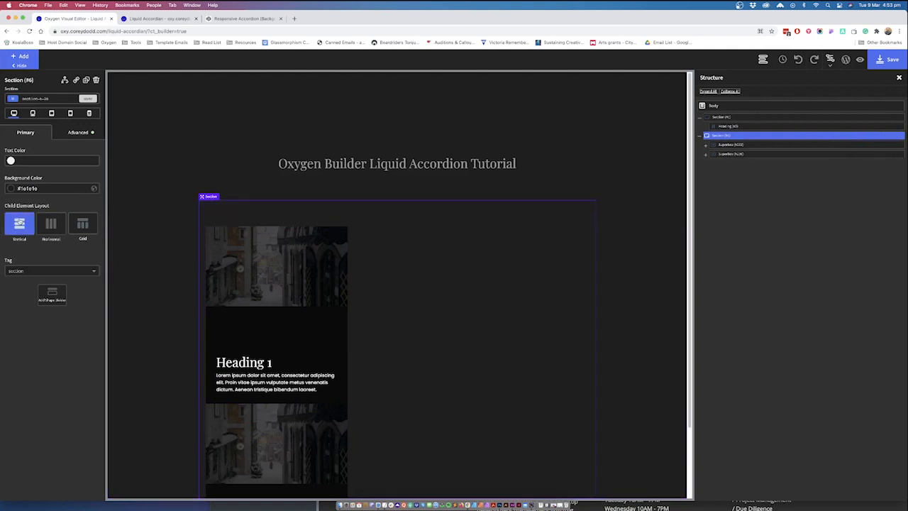
click(51, 225)
click(82, 224)
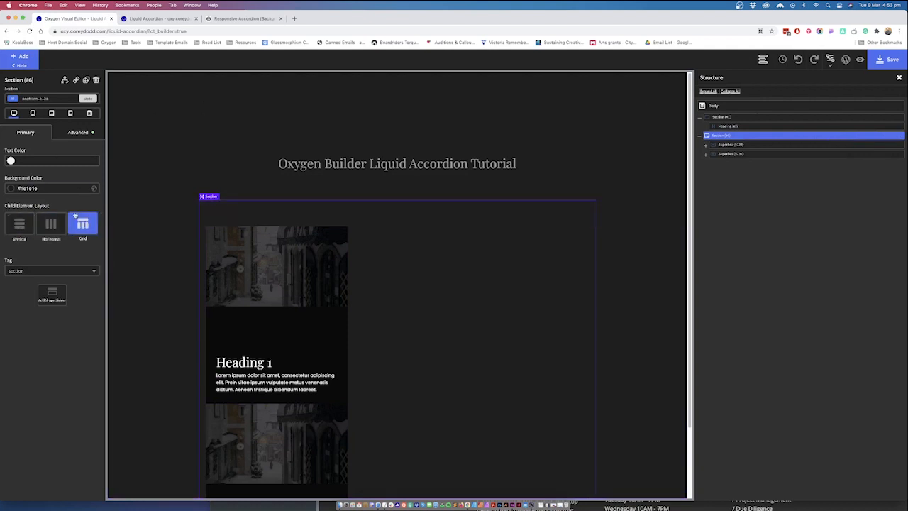
click(51, 224)
click(20, 225)
click(51, 224)
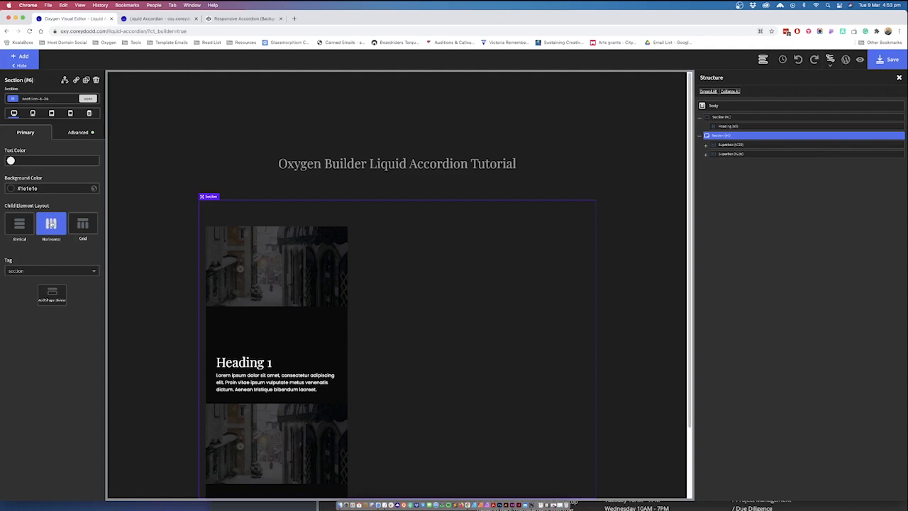
click(21, 270)
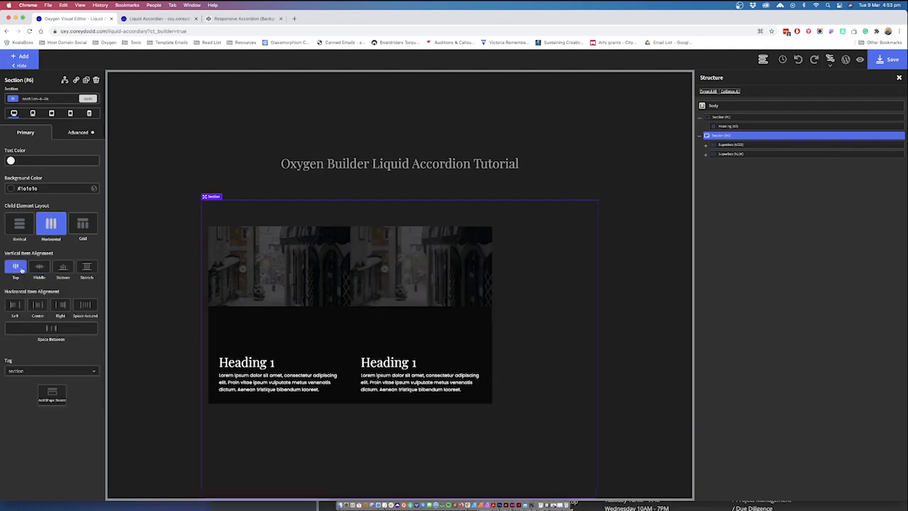
click(40, 268)
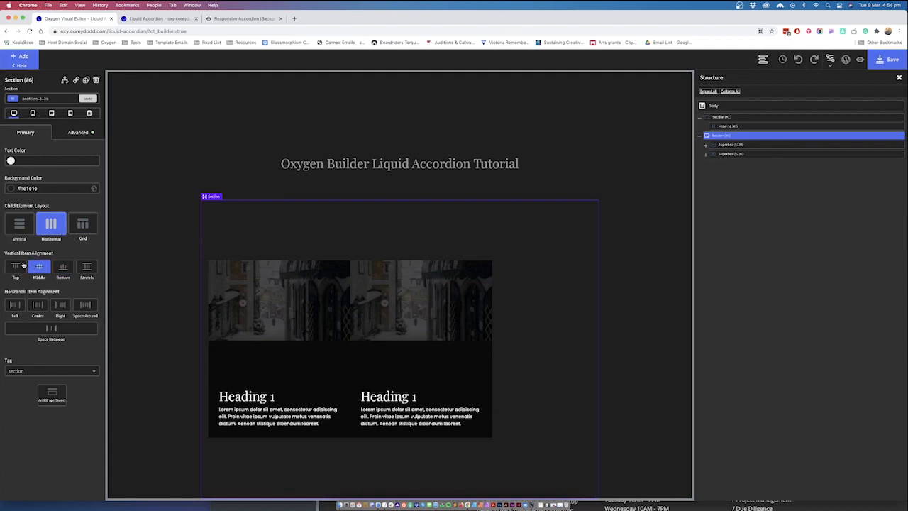
click(19, 269)
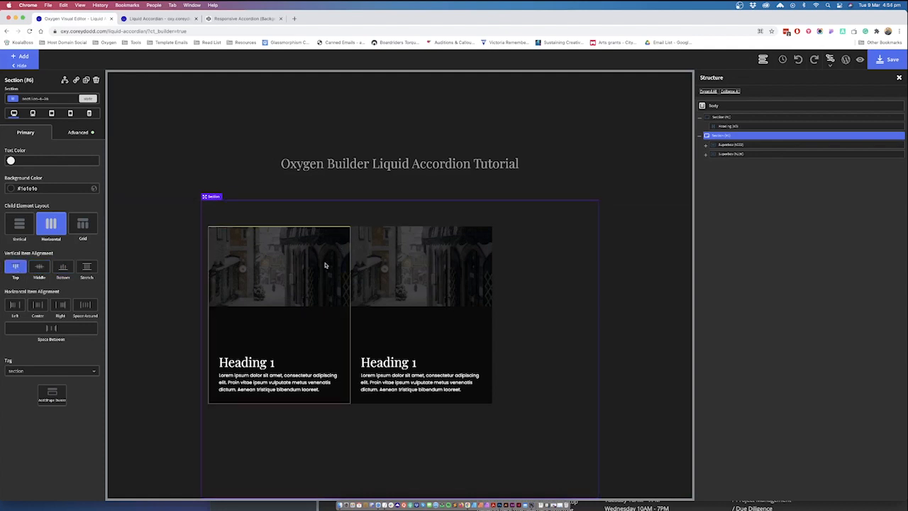
Set the Superbox width to 25% on the myCustomAccordian class
click(725, 146)
click(705, 145)
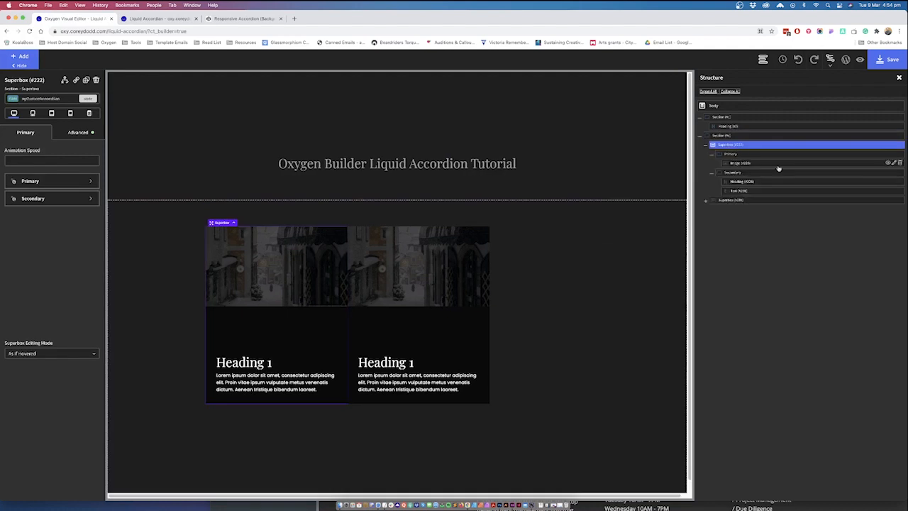
click(776, 165)
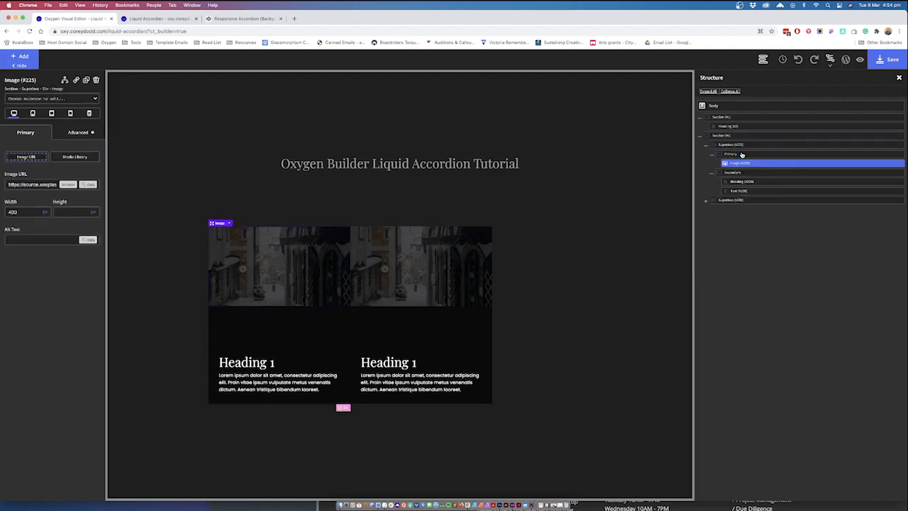
click(741, 146)
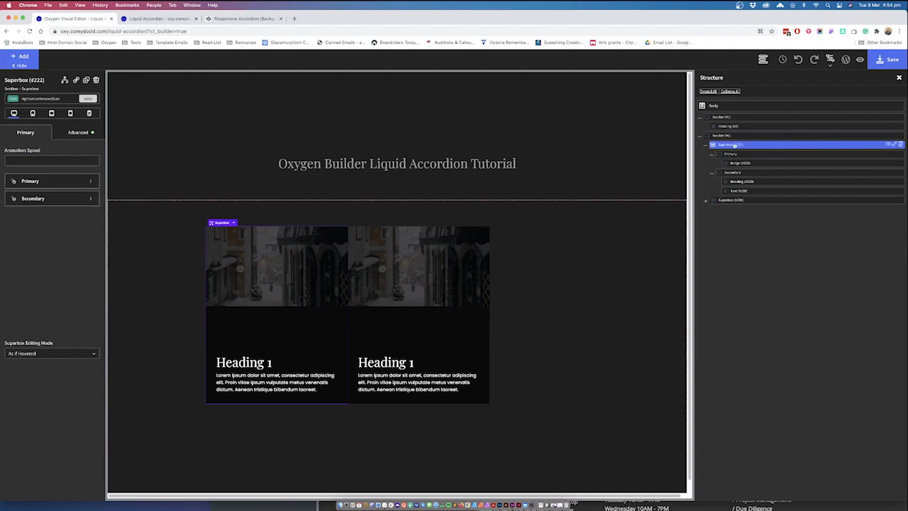
click(64, 100)
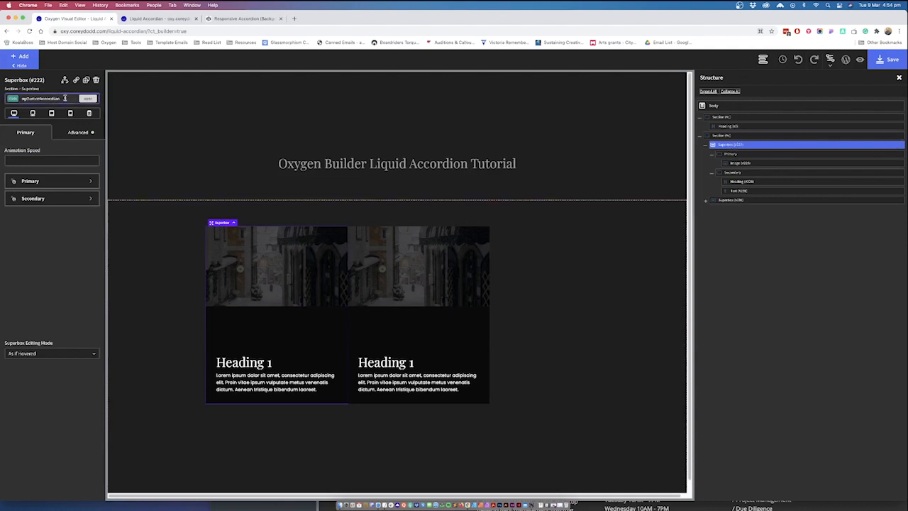
click(74, 133)
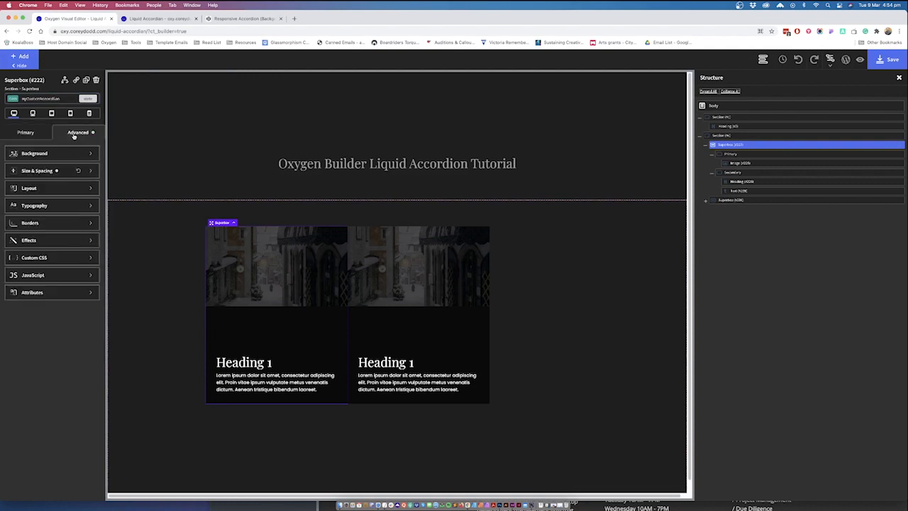
click(37, 171)
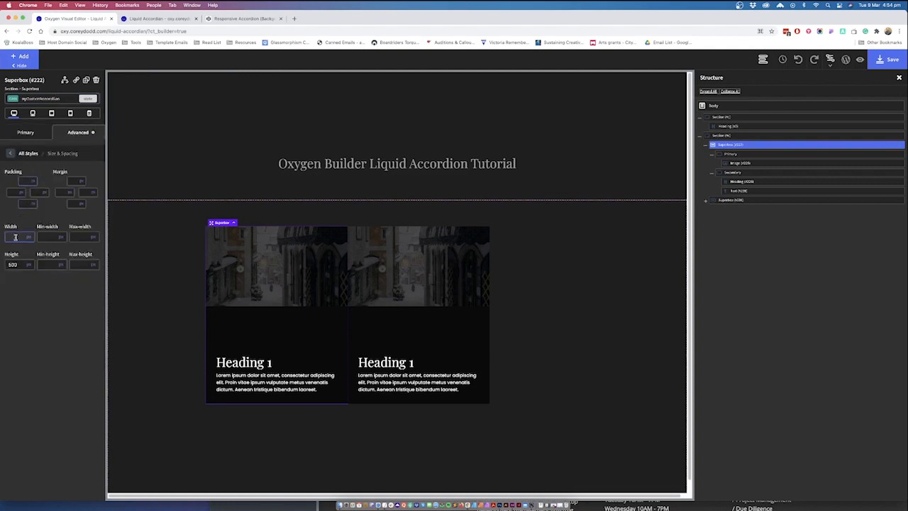
text(2)
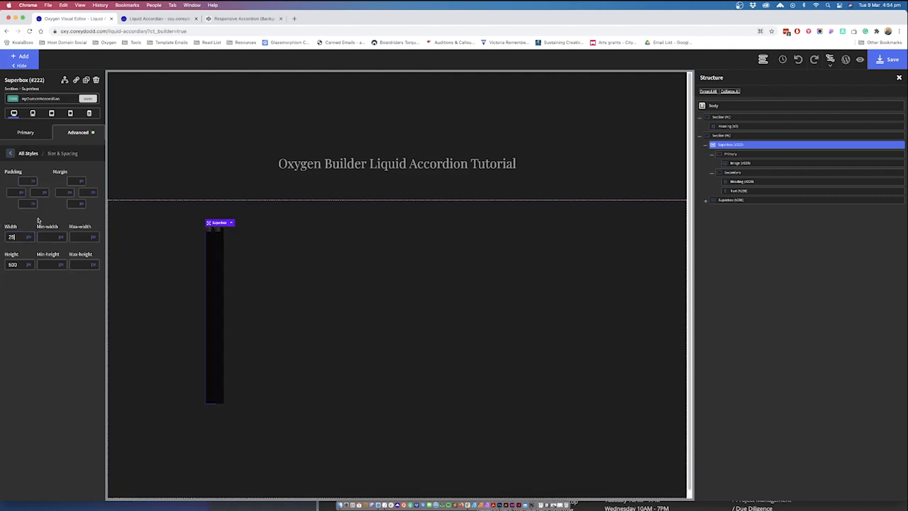
text(5)
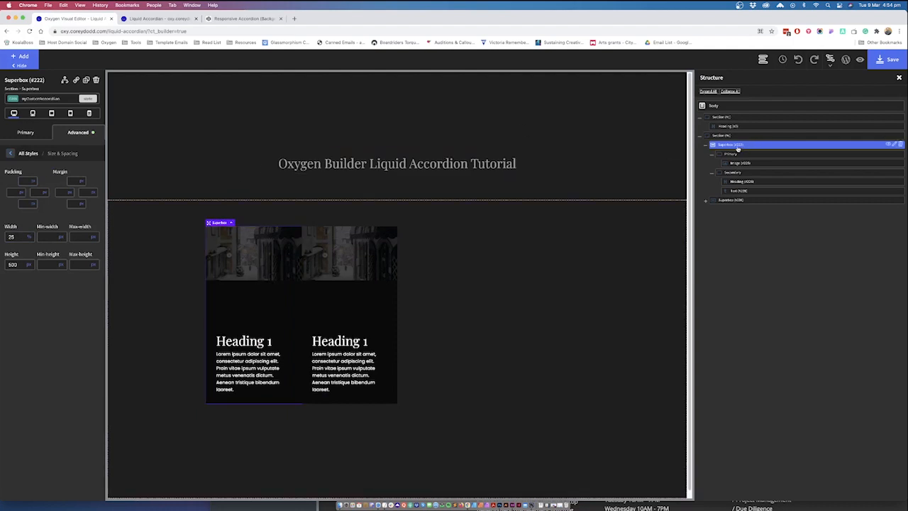
Switch the first Superbox's editing mode to Live
click(26, 132)
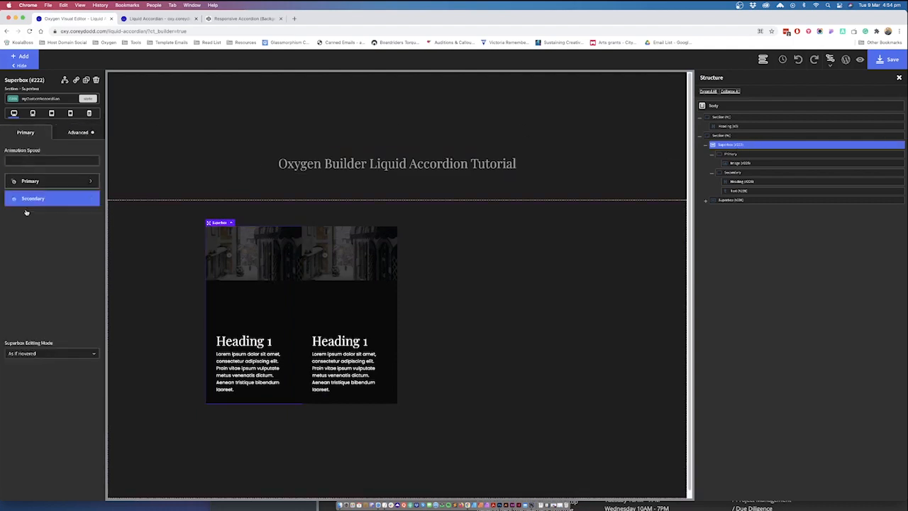
click(47, 354)
click(32, 406)
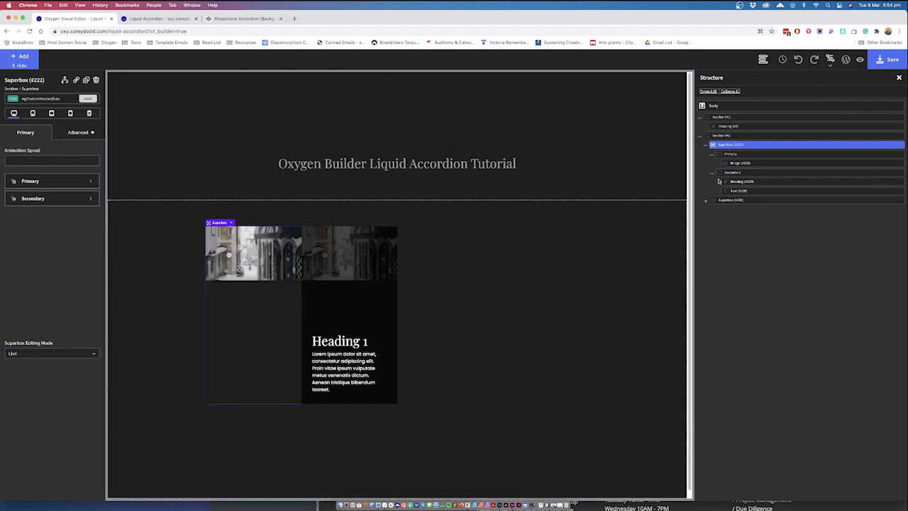
Delete the image from the Primary div of both Superboxes
click(742, 163)
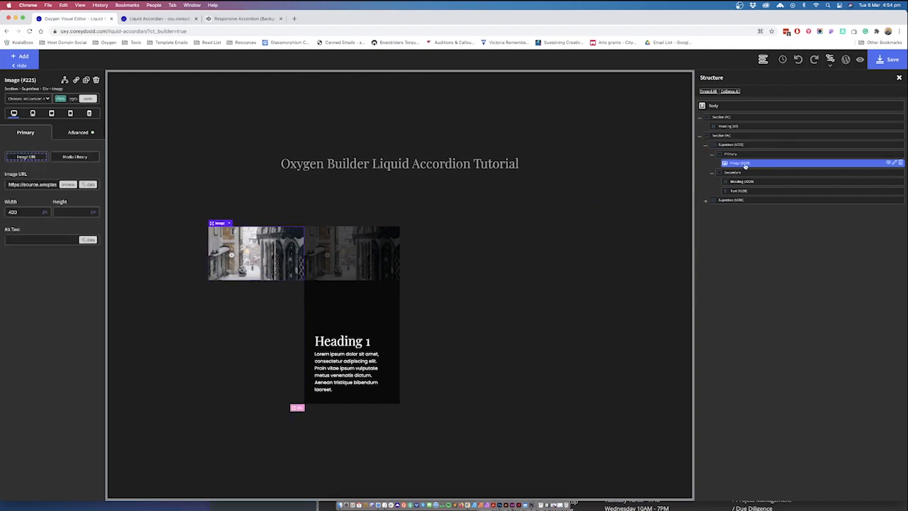
click(900, 163)
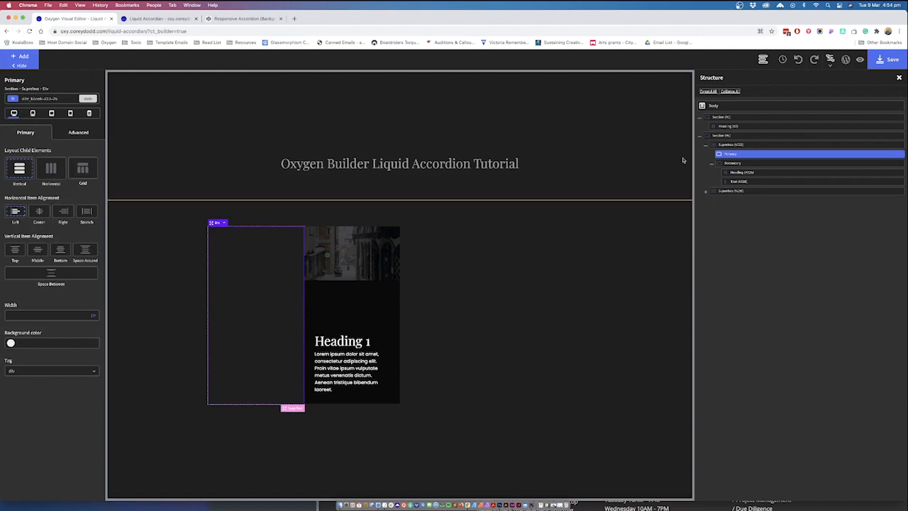
click(706, 191)
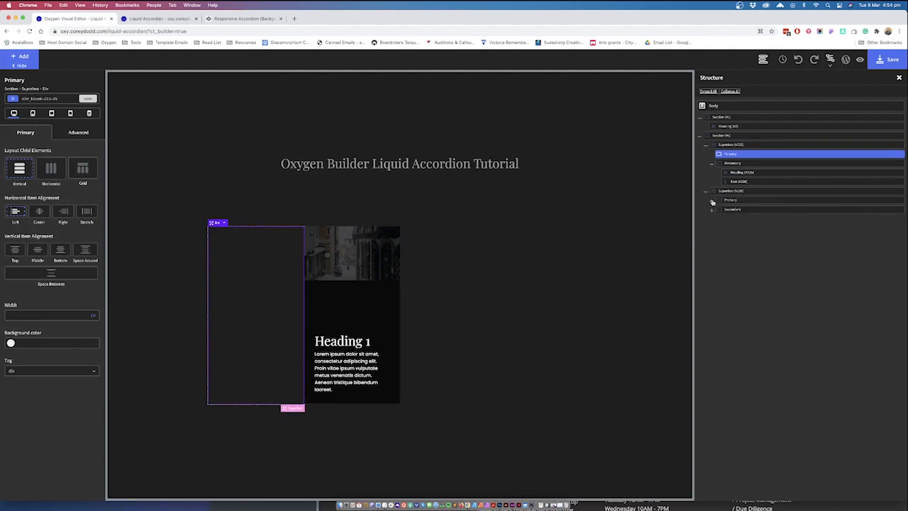
click(833, 202)
click(897, 209)
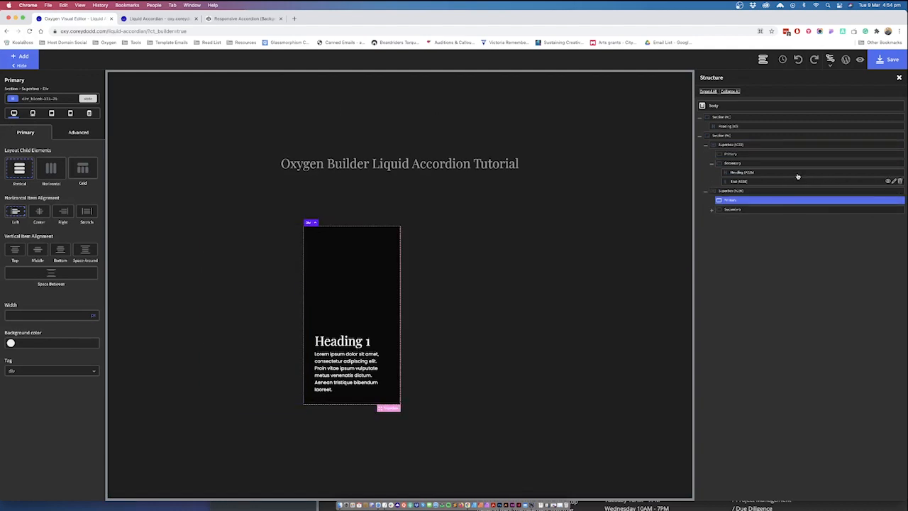
Give the first Superbox's Primary div the highlands.jpg background image, with size cover and no repeat
click(747, 154)
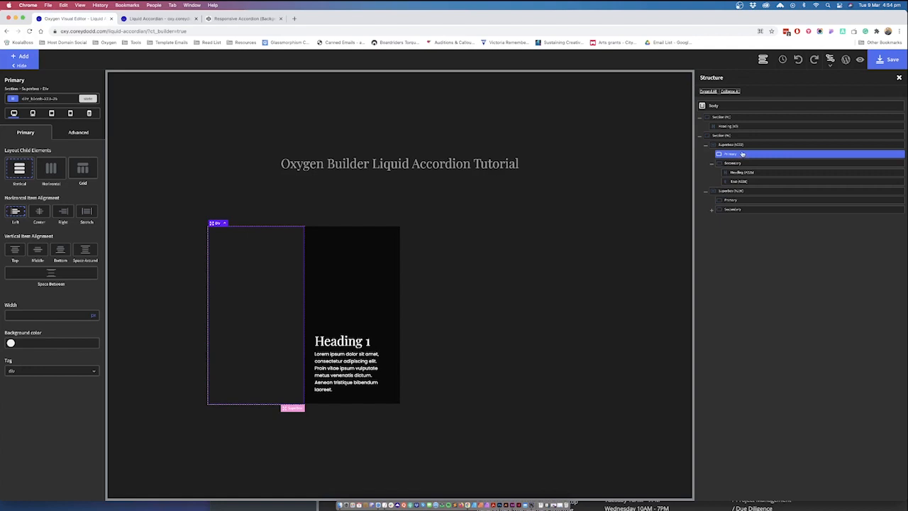
click(70, 134)
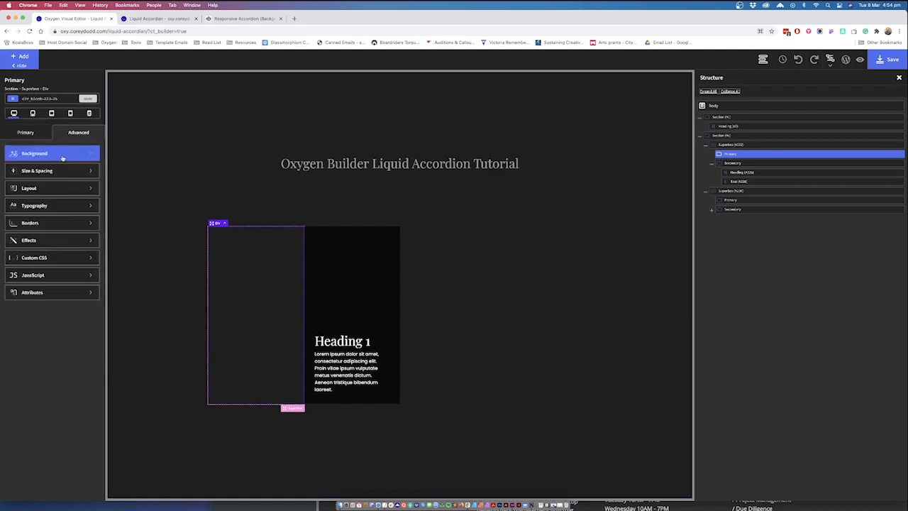
click(62, 157)
click(64, 208)
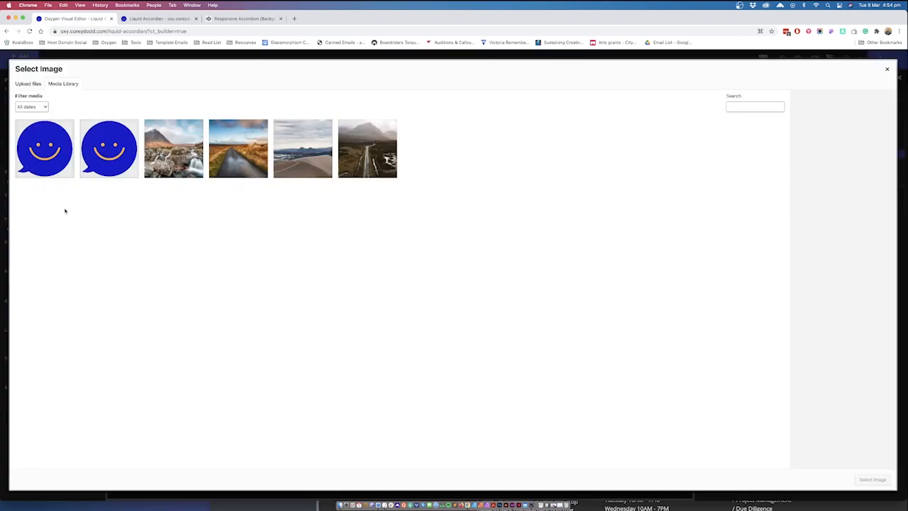
click(367, 142)
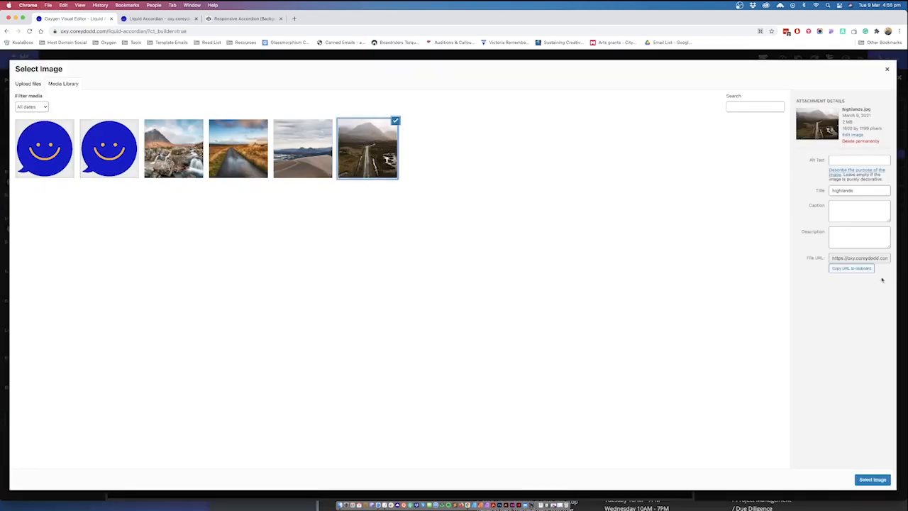
click(869, 480)
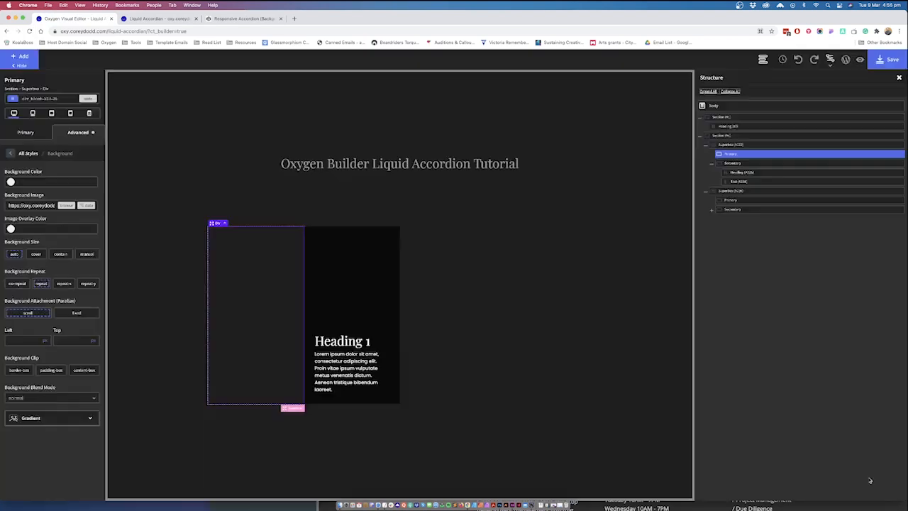
click(35, 254)
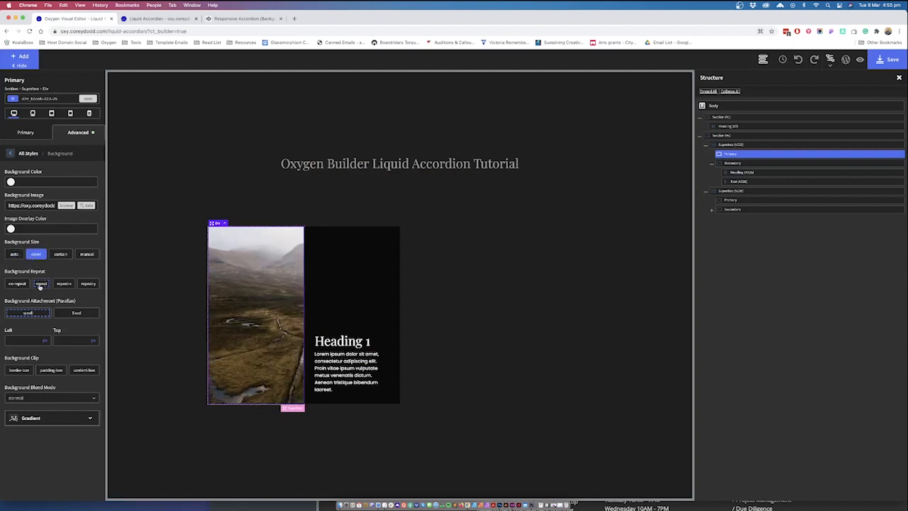
click(16, 284)
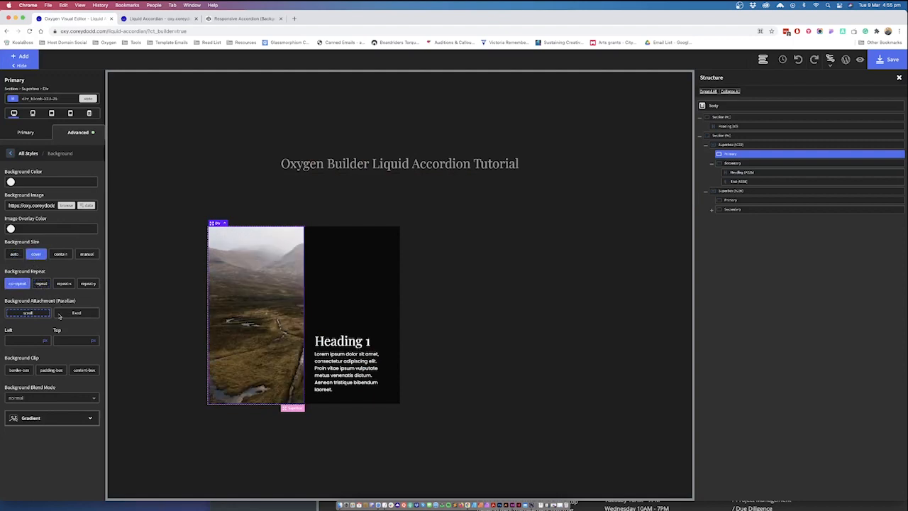
Position the first Superbox's background image at 50% left and 50% top
click(26, 339)
click(48, 333)
click(96, 336)
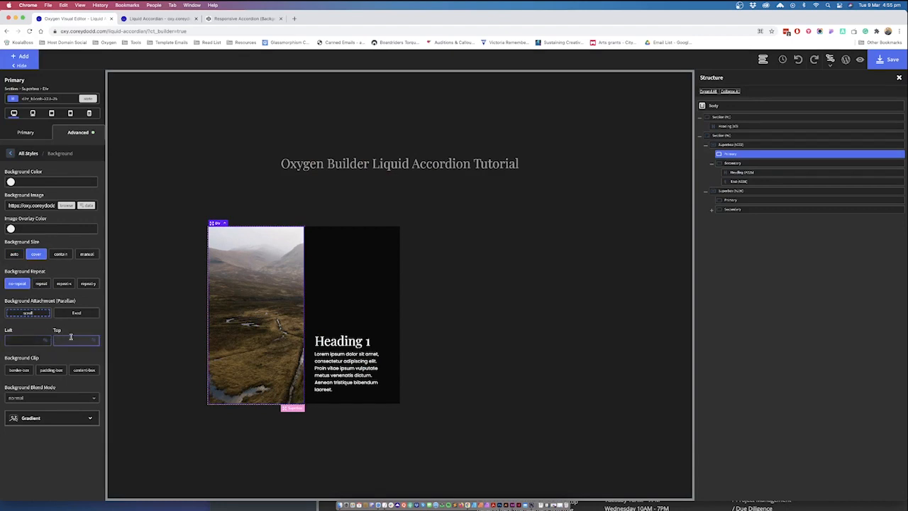
click(37, 340)
click(62, 340)
text(50)
click(25, 341)
text(50)
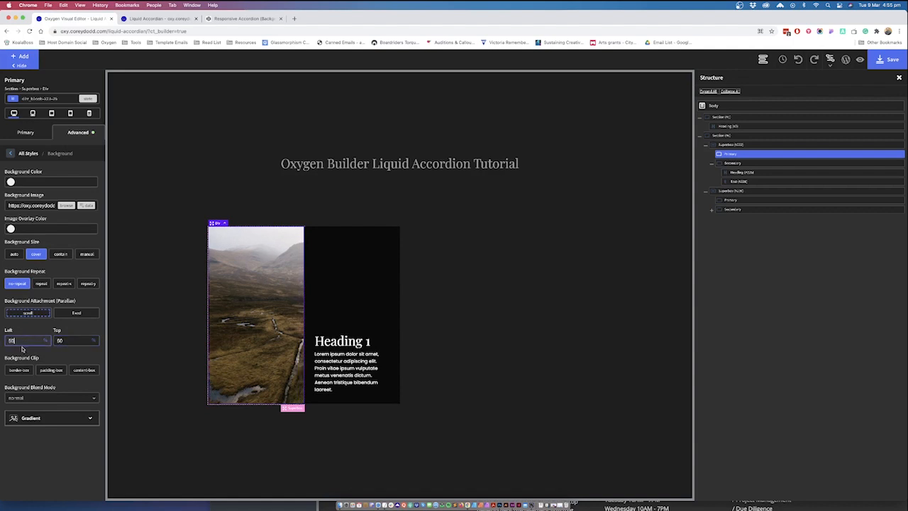
mouse_move(286, 272)
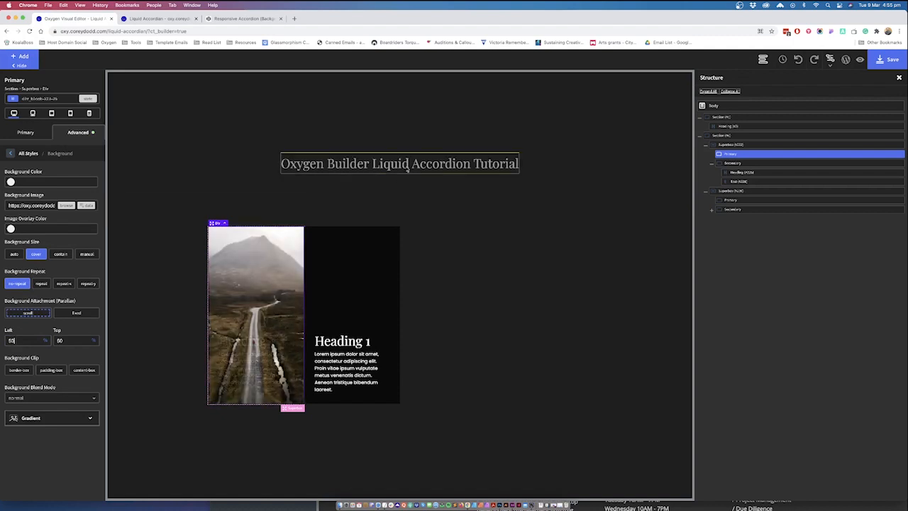
Delete the second Superbox and duplicate the first one until the section holds four side by side
click(706, 145)
click(901, 154)
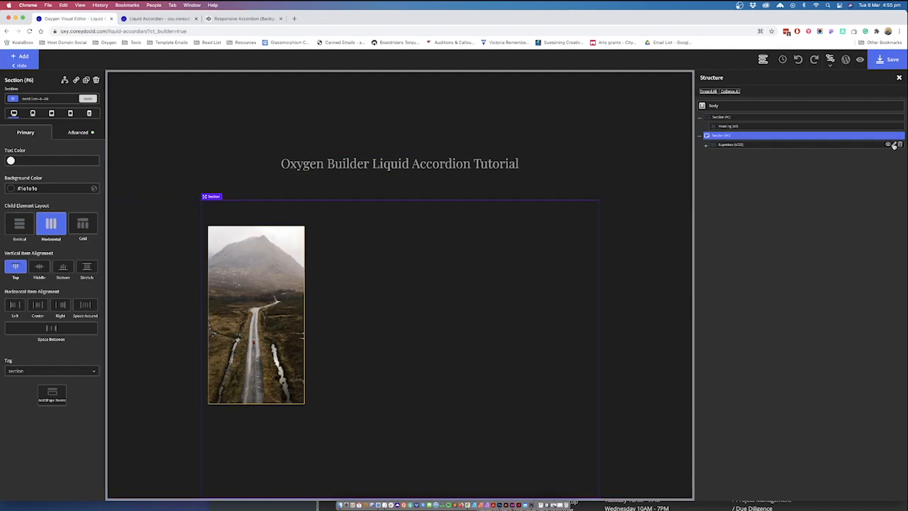
click(895, 146)
click(859, 160)
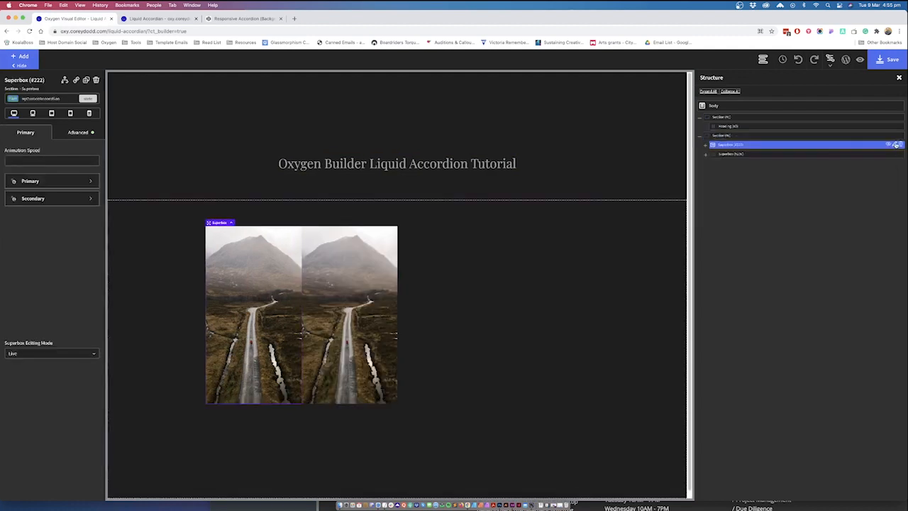
click(862, 172)
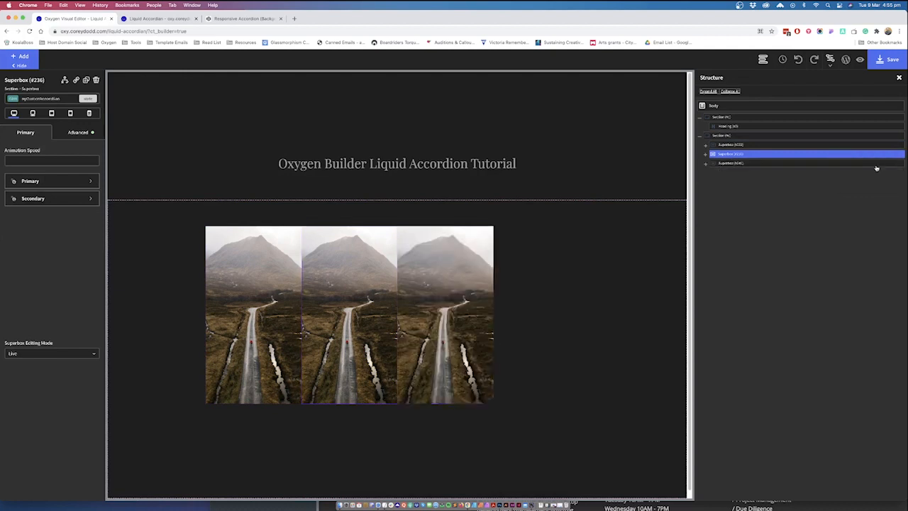
click(895, 162)
click(861, 179)
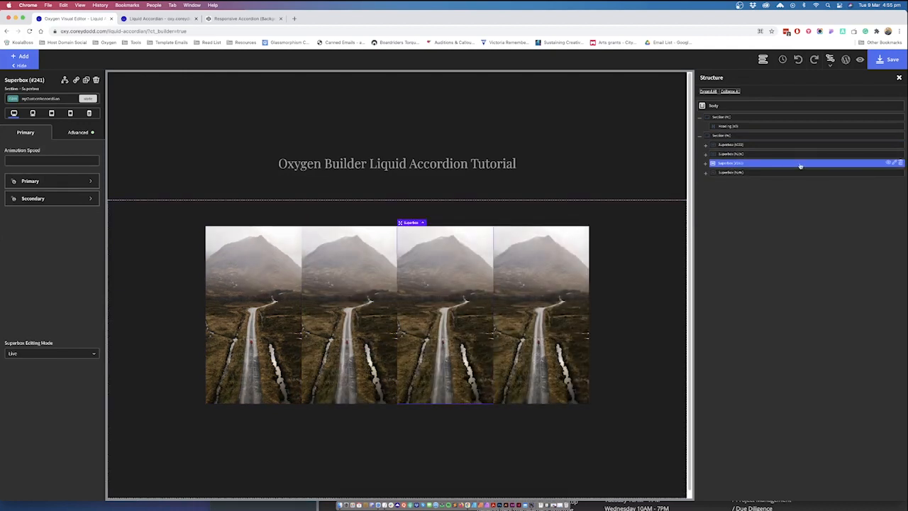
Renumber the headings of the second, third and fourth Superboxes to match their order, using Heading 3 and Heading 4 for the last two
click(706, 172)
click(705, 171)
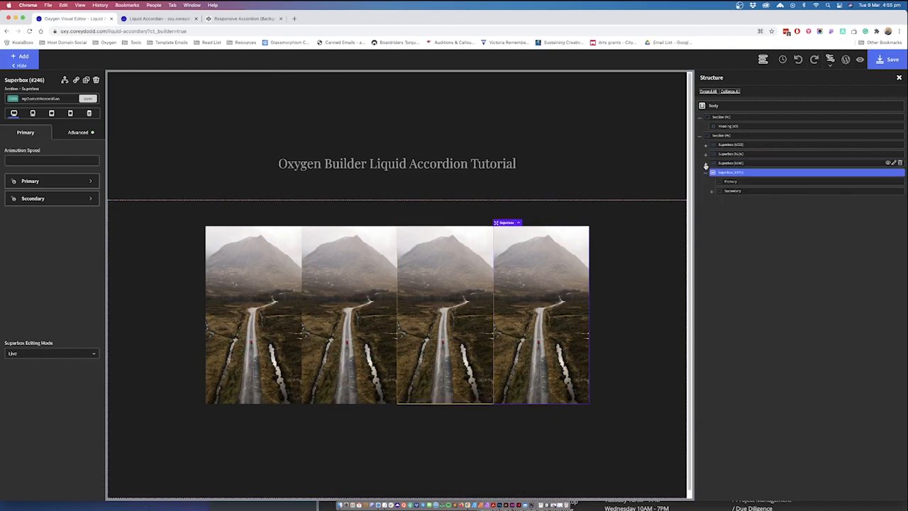
click(706, 162)
click(706, 153)
click(729, 163)
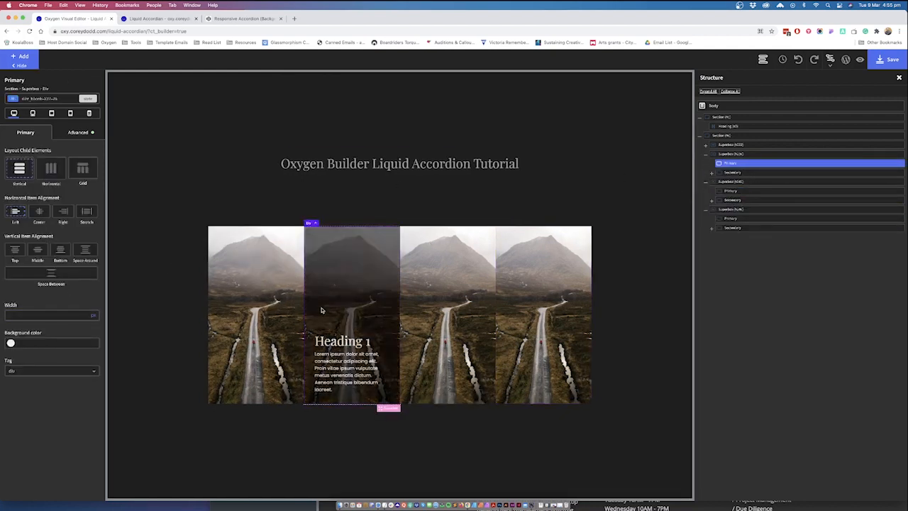
click(352, 345)
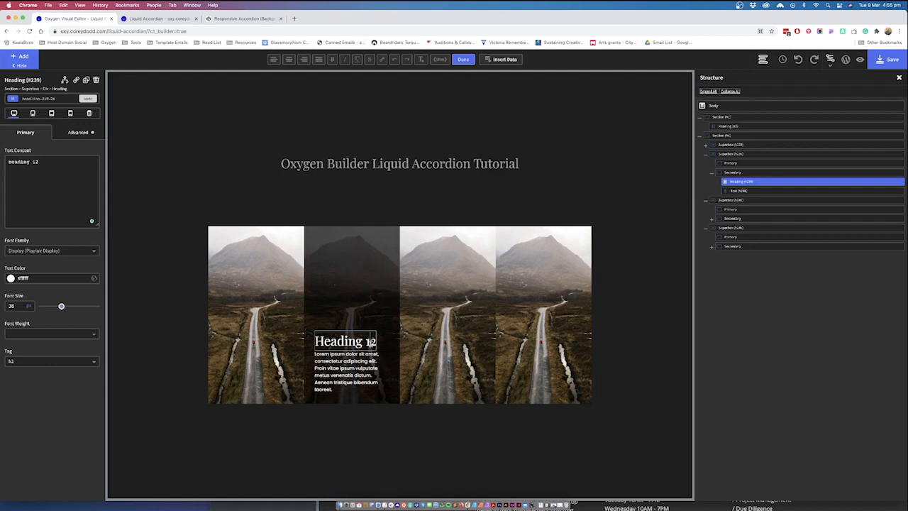
click(420, 339)
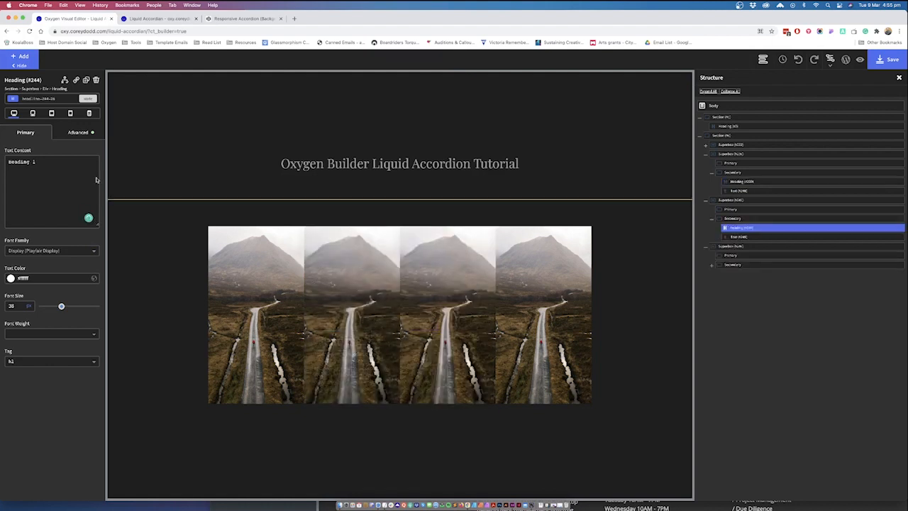
click(42, 161)
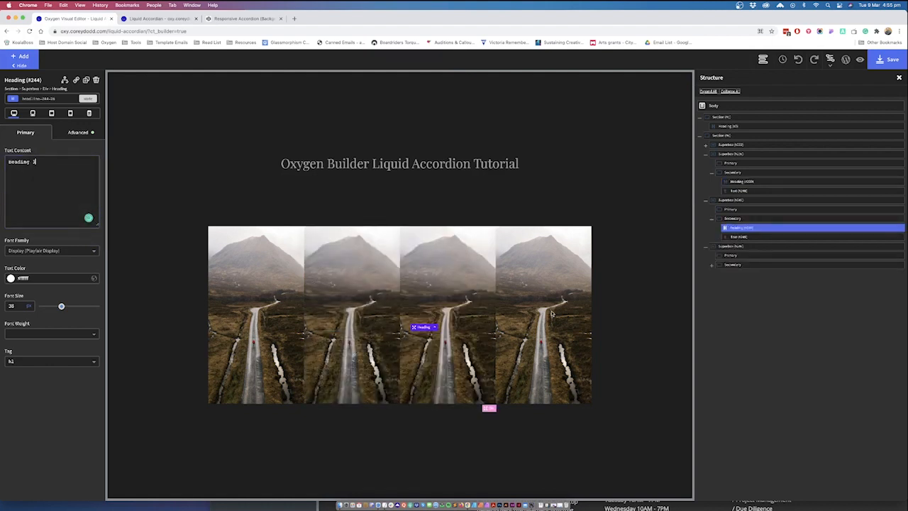
click(538, 342)
click(44, 162)
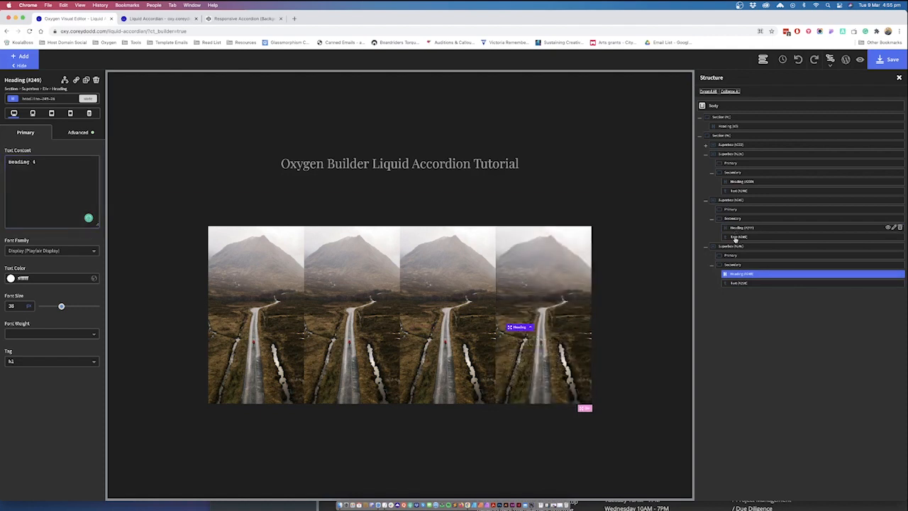
Replace the background image of the second Superbox's Primary div with iceland.jpg
click(733, 166)
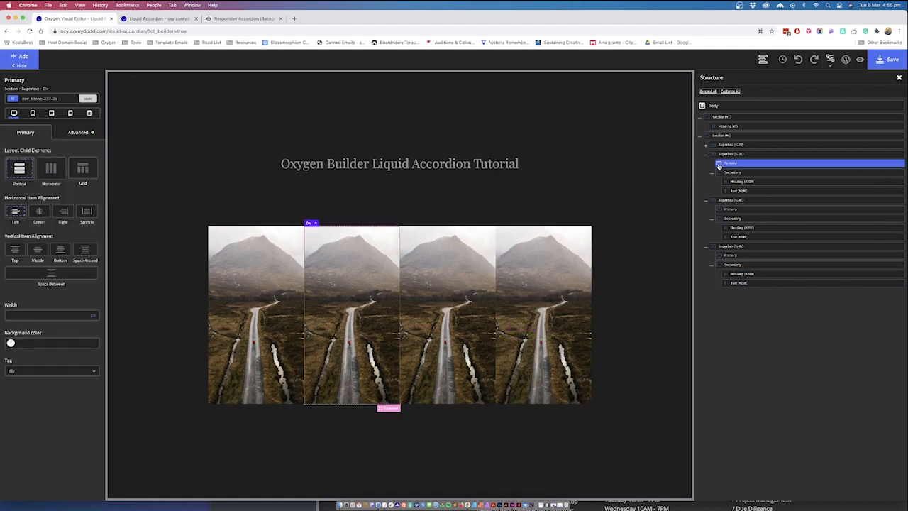
click(75, 132)
click(64, 160)
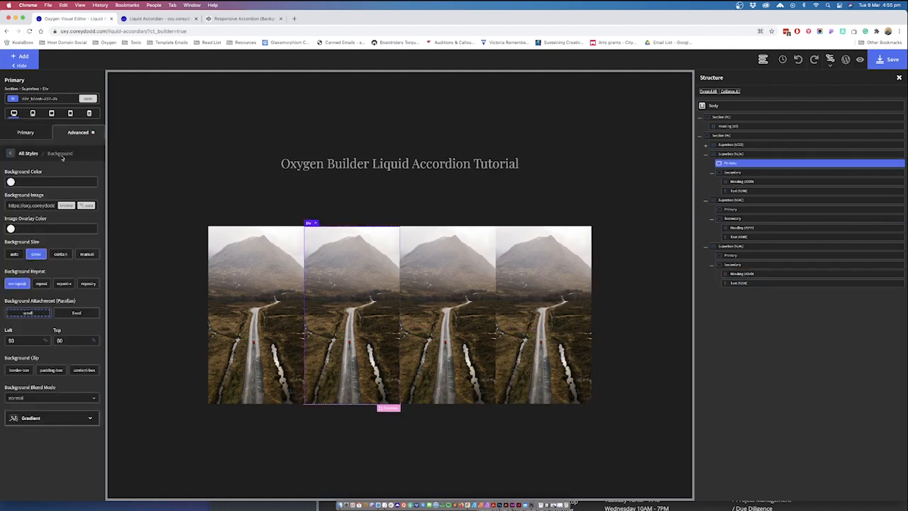
click(68, 205)
click(317, 151)
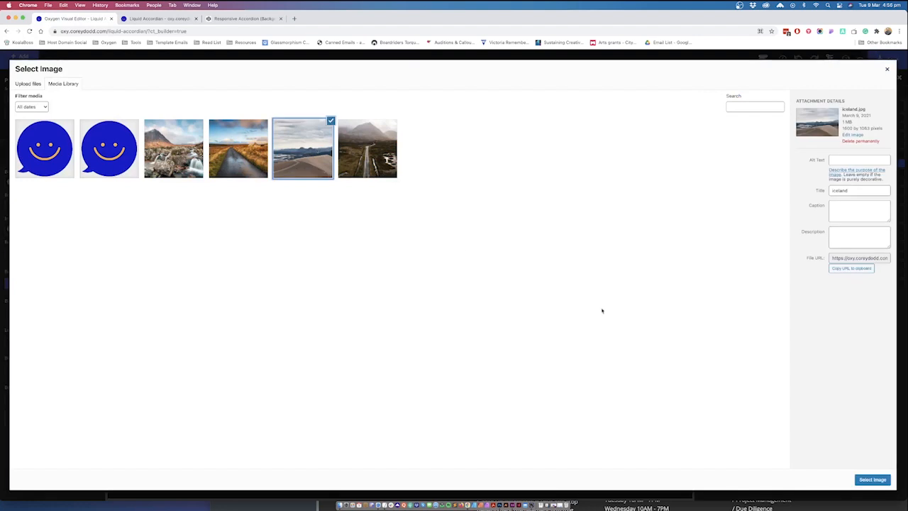
click(870, 479)
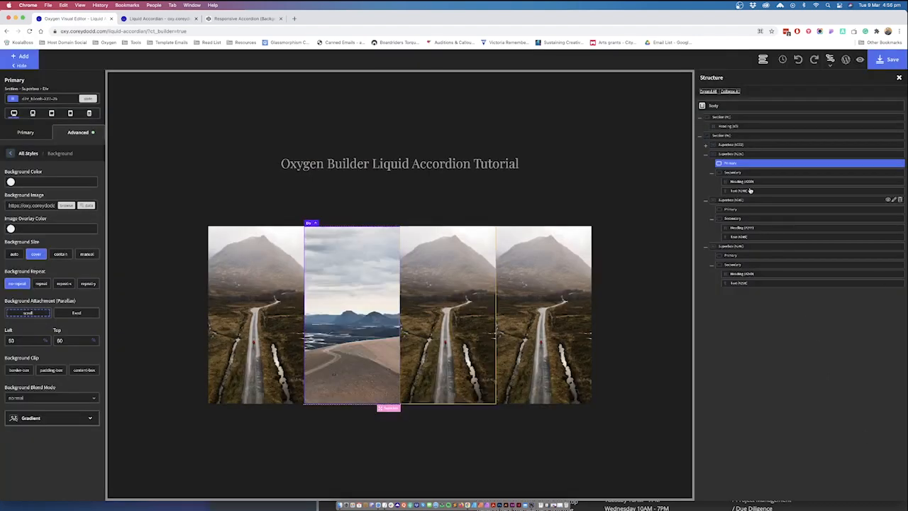
Replace the background image of the third Superbox's Primary div with road.jpg
click(736, 209)
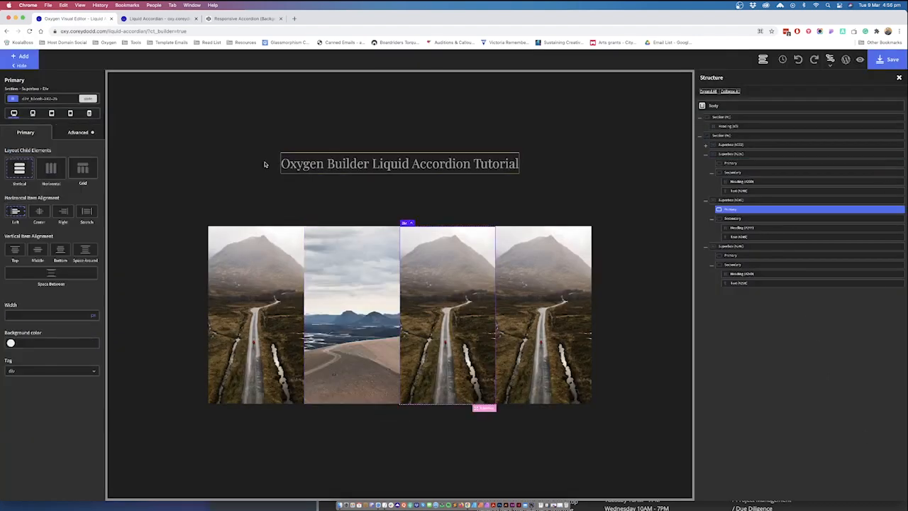
click(77, 133)
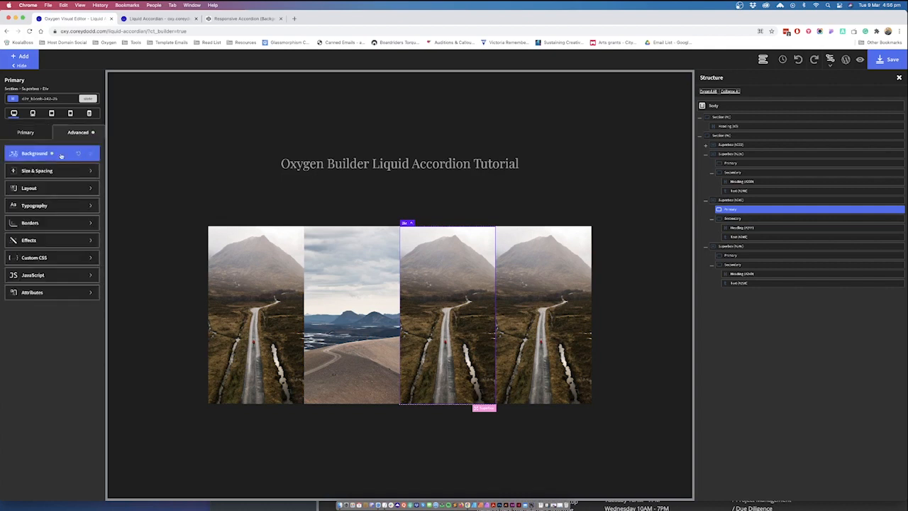
click(62, 155)
click(66, 205)
click(240, 161)
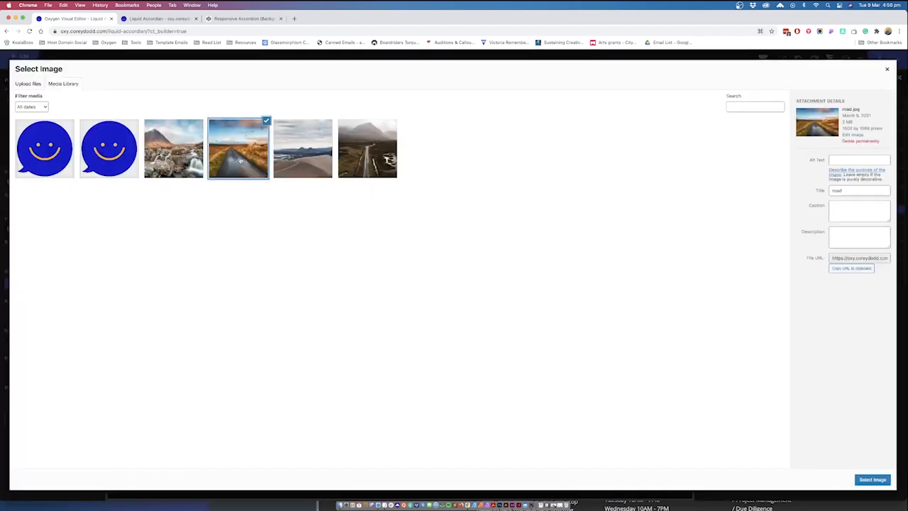
click(873, 480)
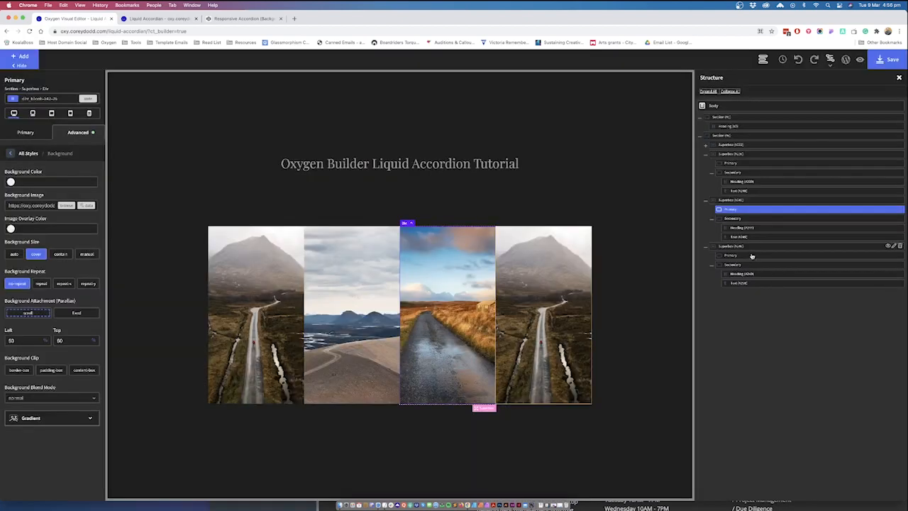
Replace the background image of the fourth Superbox's Primary div with the photo of the mountain and rocky waterfall
click(743, 258)
click(74, 133)
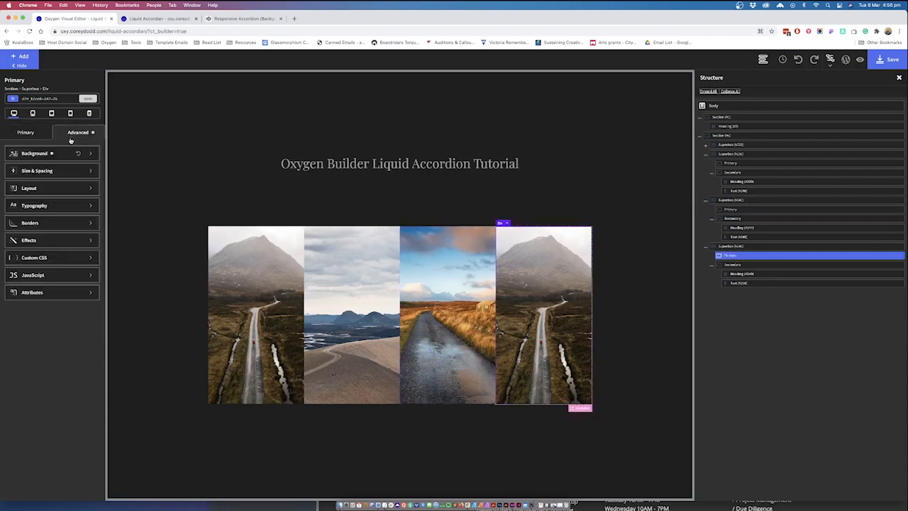
click(61, 154)
click(88, 207)
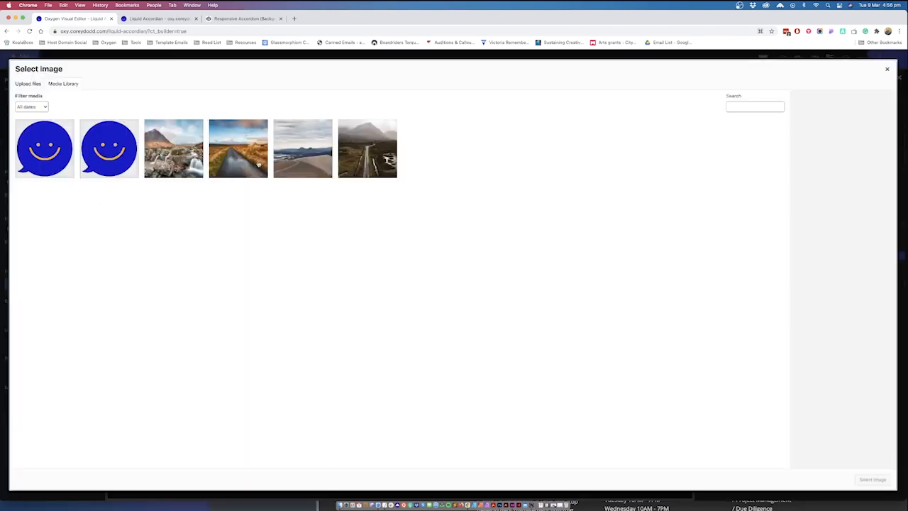
click(872, 480)
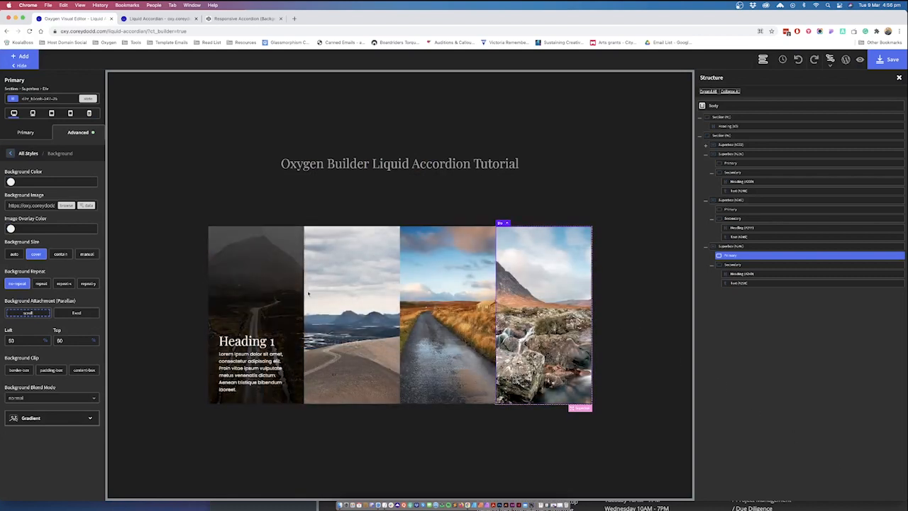
Collapse the second, third and fourth Superboxes in the structure tree
click(706, 199)
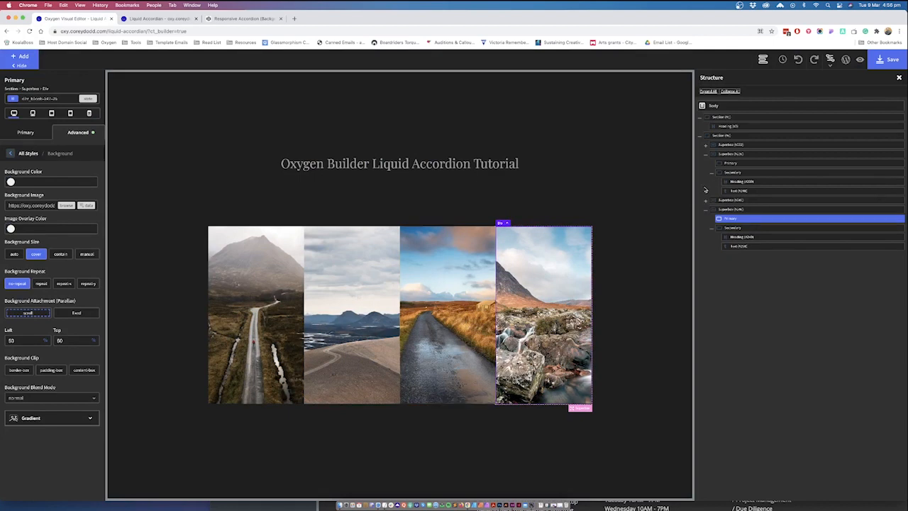
click(707, 153)
click(706, 172)
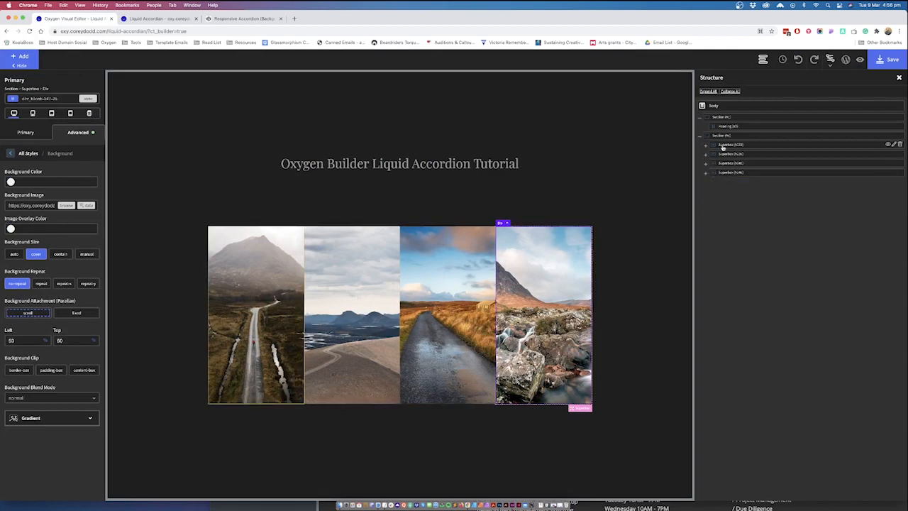
Set the width of the myCustomAccordian class's hover state to 800 px on the first Superbox and return to its original state
click(730, 145)
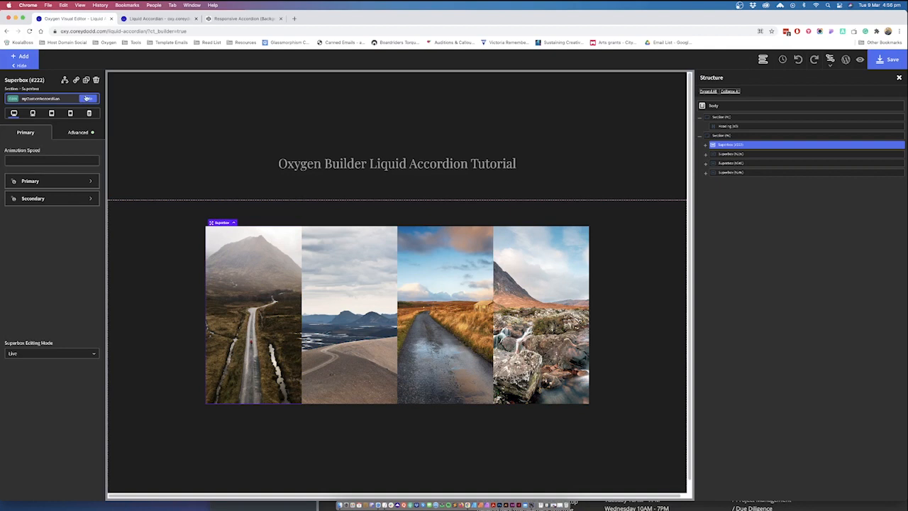
click(87, 101)
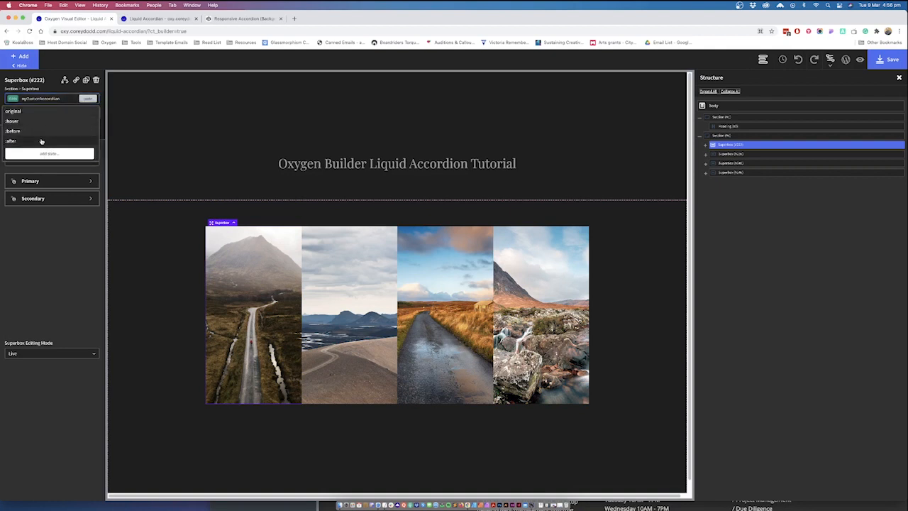
click(43, 122)
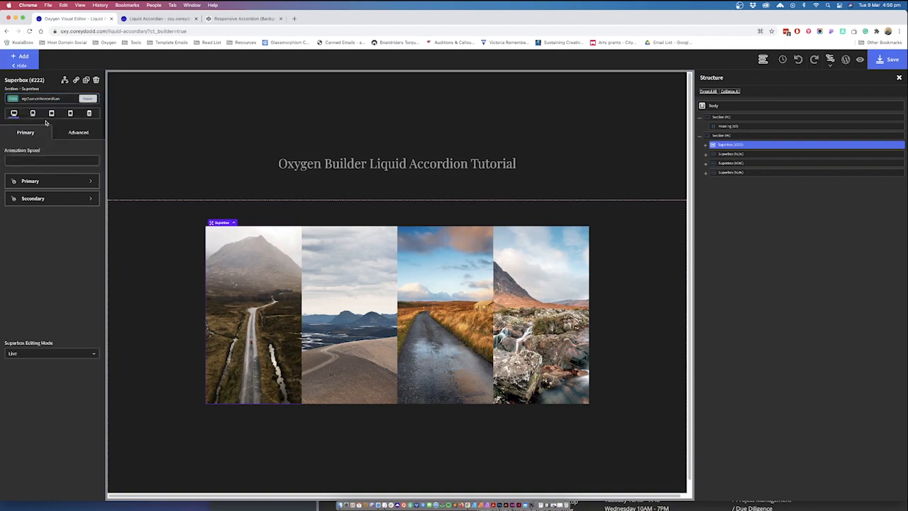
click(723, 145)
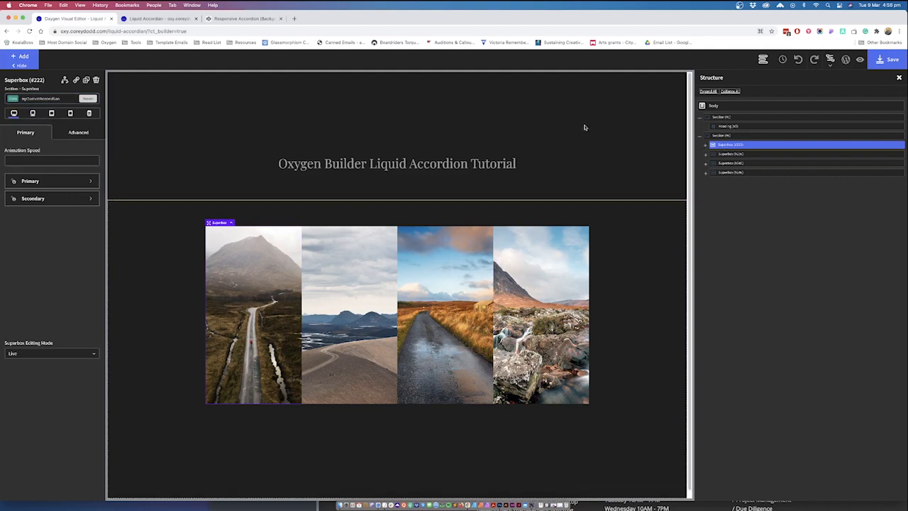
click(68, 134)
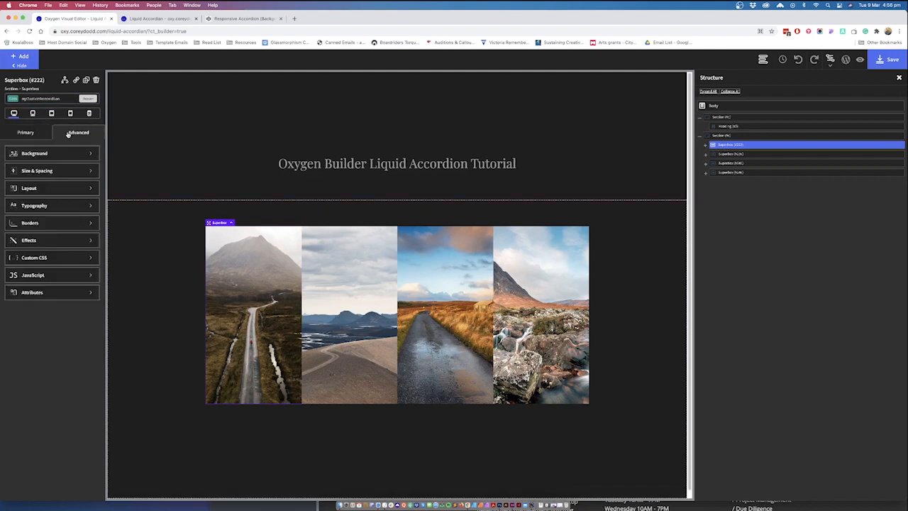
click(58, 172)
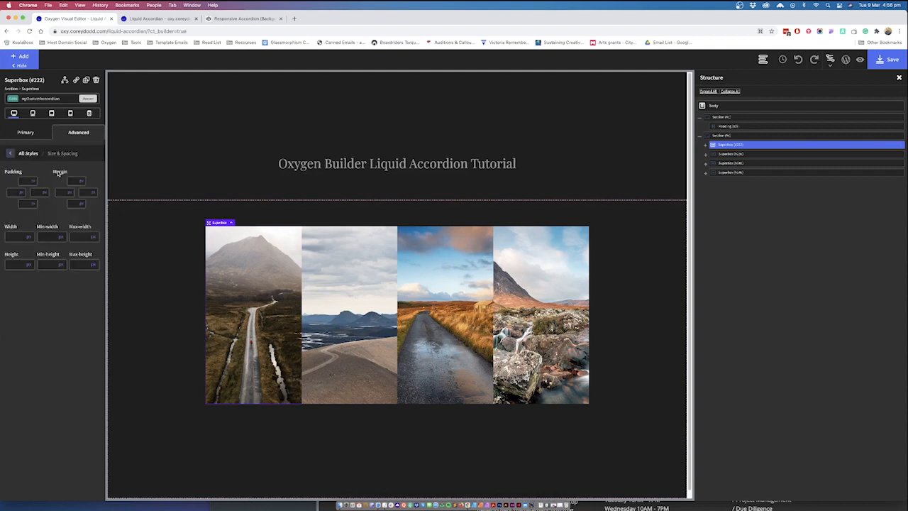
click(13, 237)
text(800)
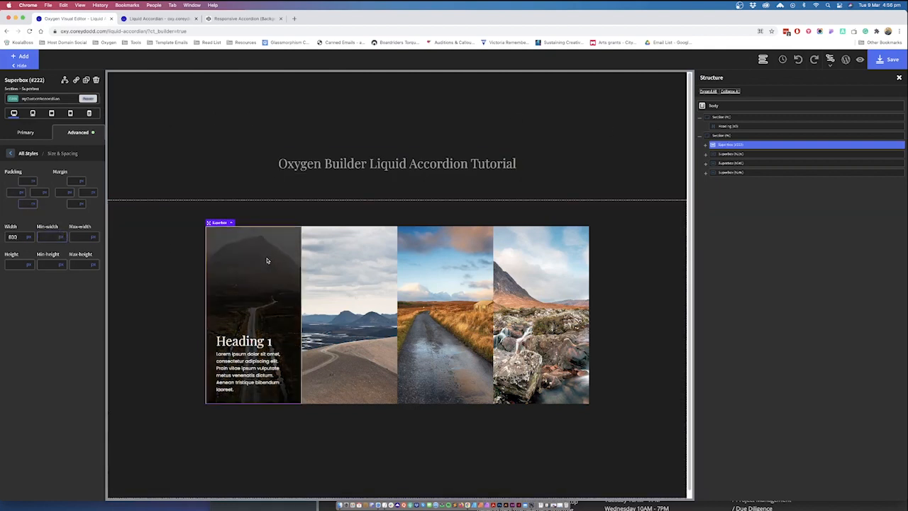
click(89, 99)
click(70, 114)
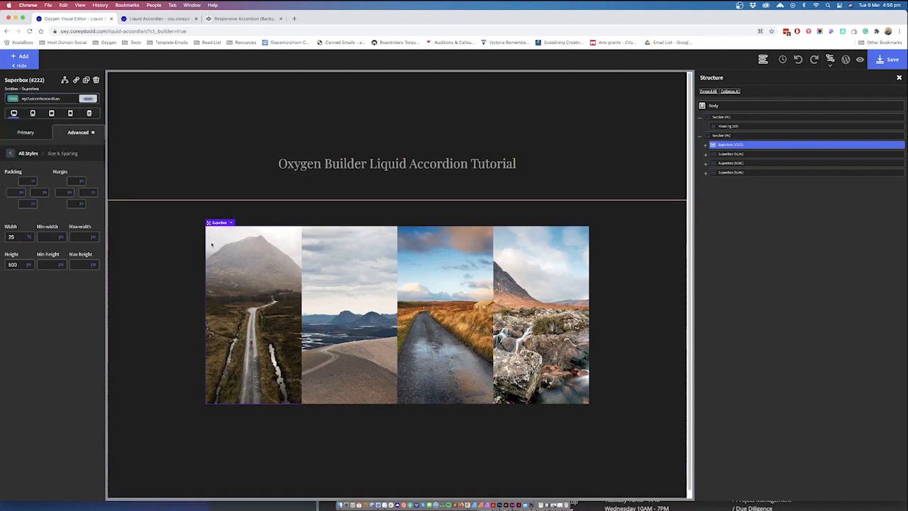
mouse_move(237, 279)
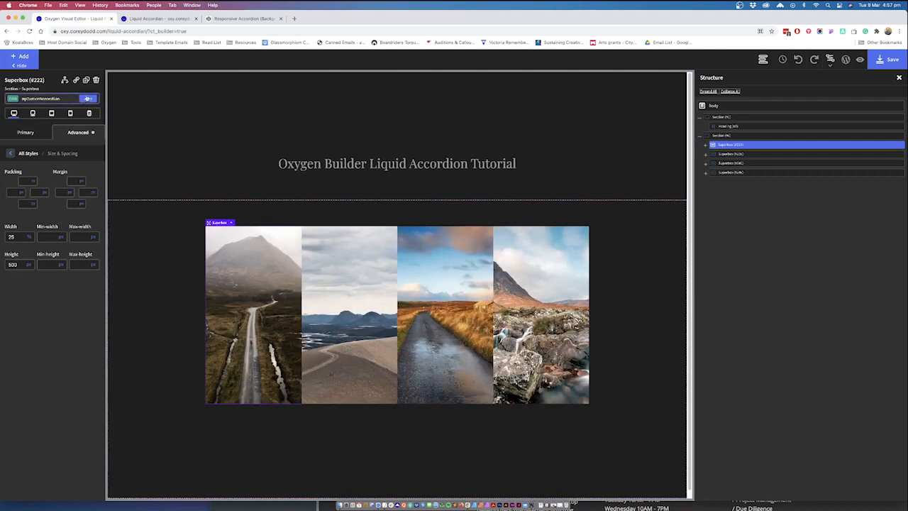
Set the width of the myCustomAccordian class's hover state to 700 px
click(89, 99)
click(65, 125)
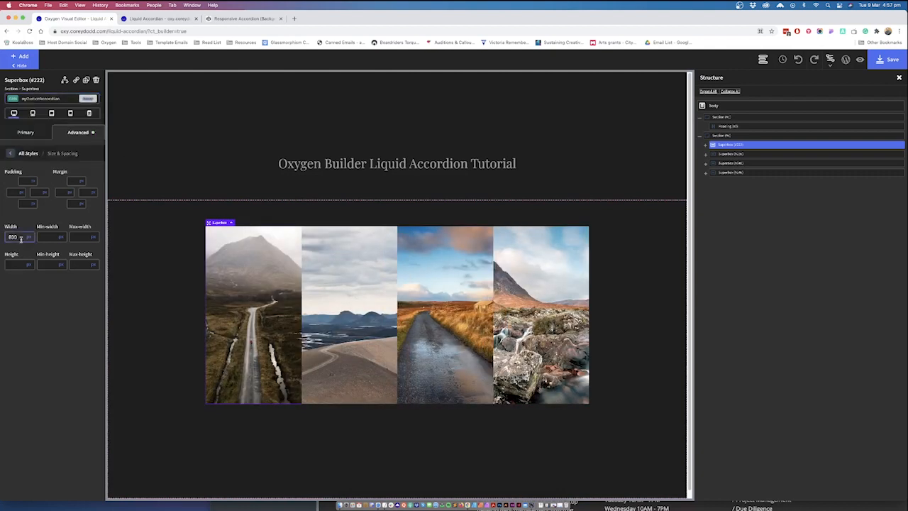
text(700)
Give the myCustomAccordian class's original state a 0.3-second transition duration and compare the hover effect with the CodePen example
click(89, 100)
click(67, 114)
click(10, 155)
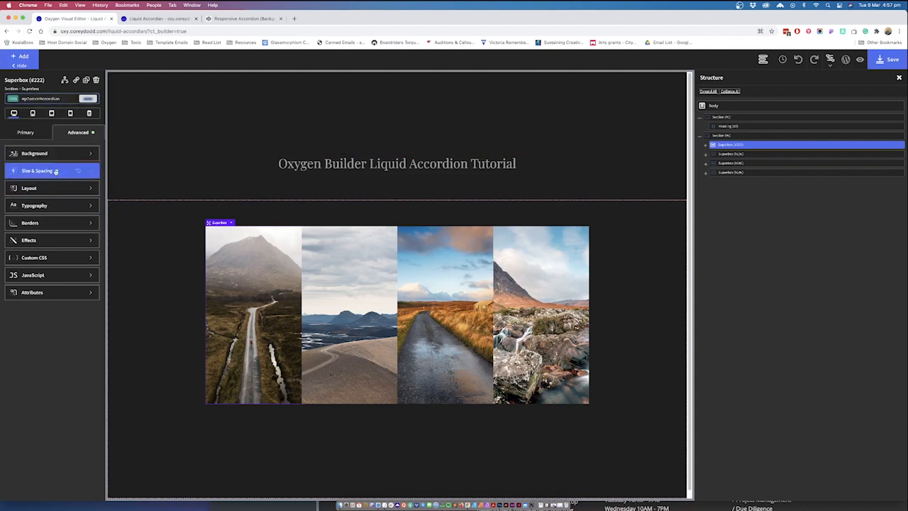
click(34, 241)
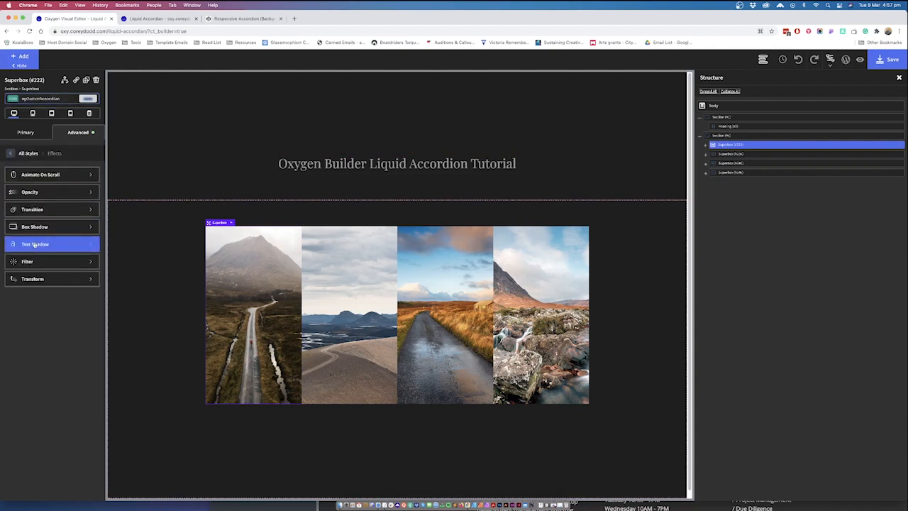
click(46, 211)
click(16, 180)
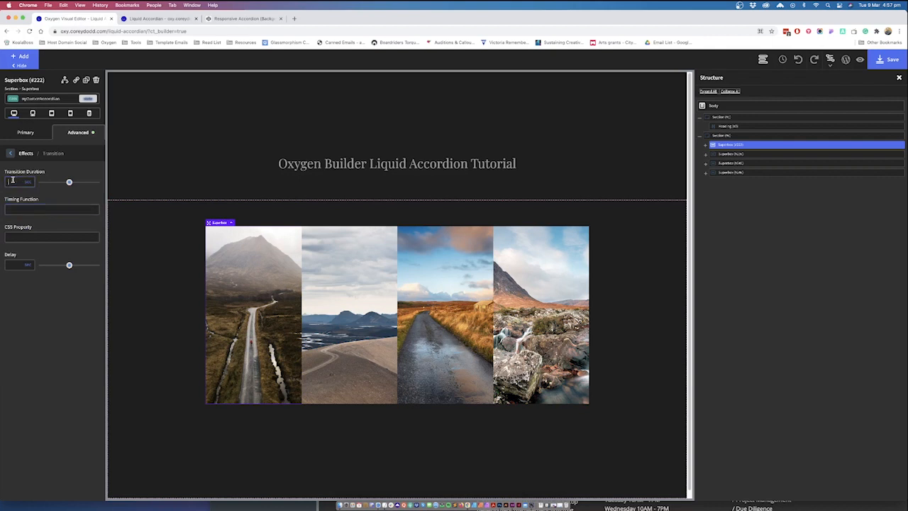
text(0.3)
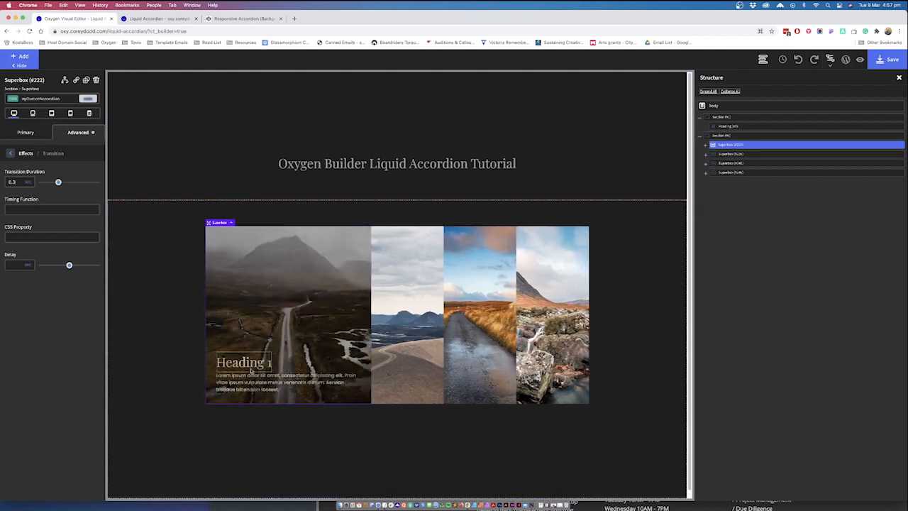
click(247, 19)
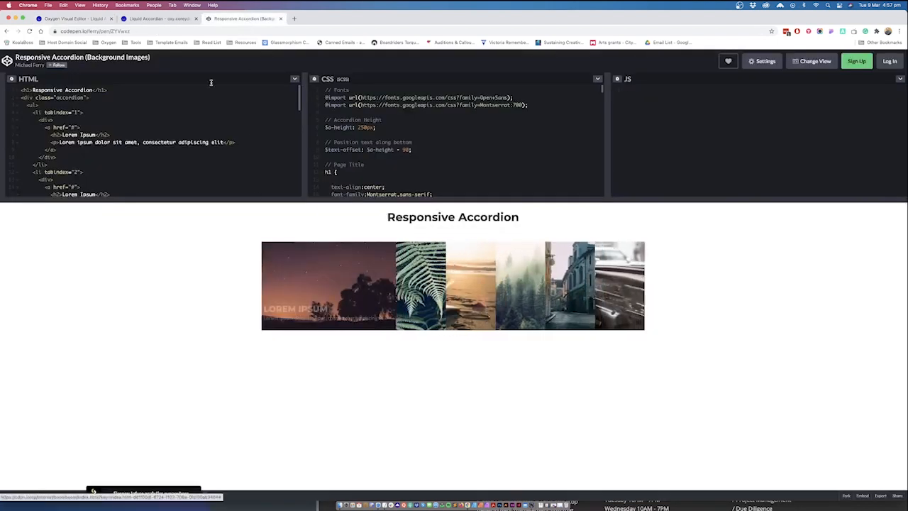
click(75, 19)
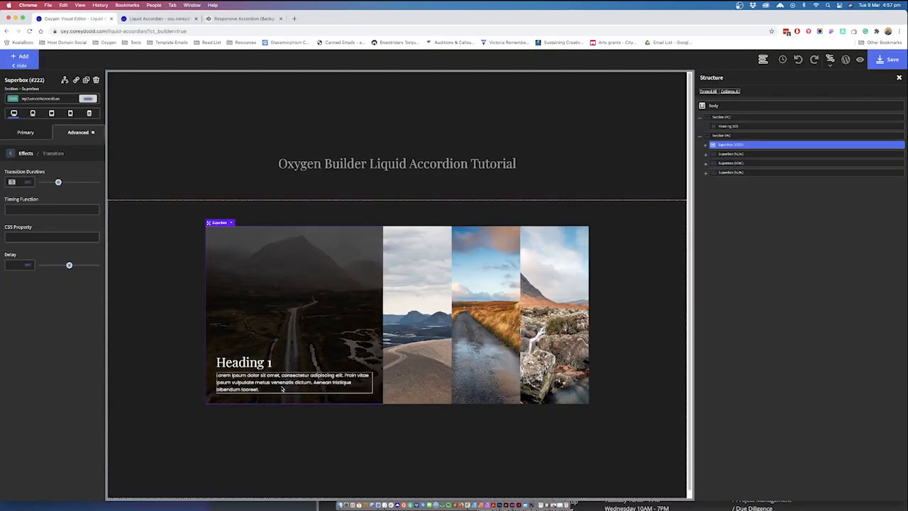
Set the first Superbox's editing mode to As If Hovered
click(707, 145)
click(725, 183)
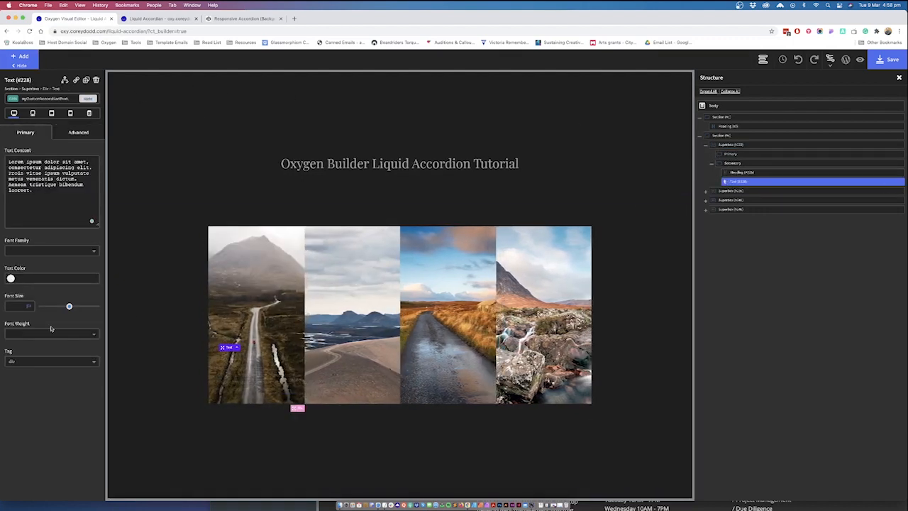
click(732, 146)
click(50, 353)
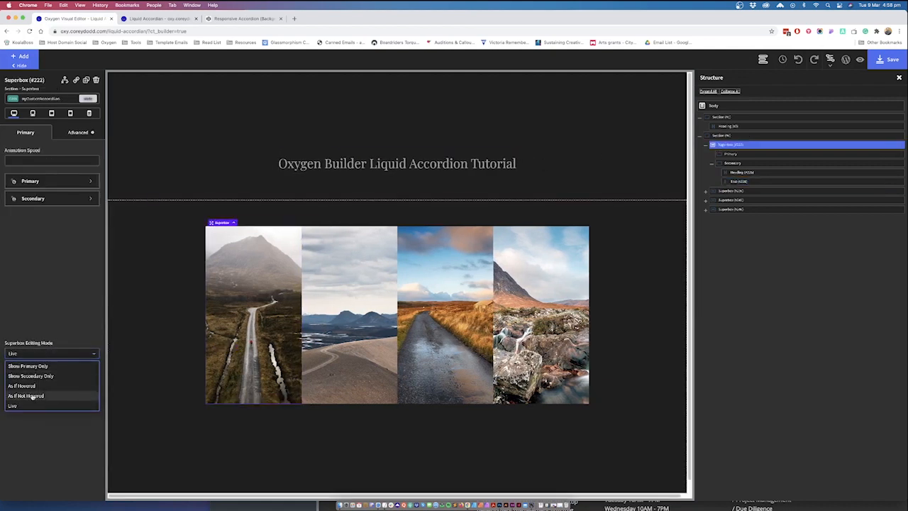
click(32, 386)
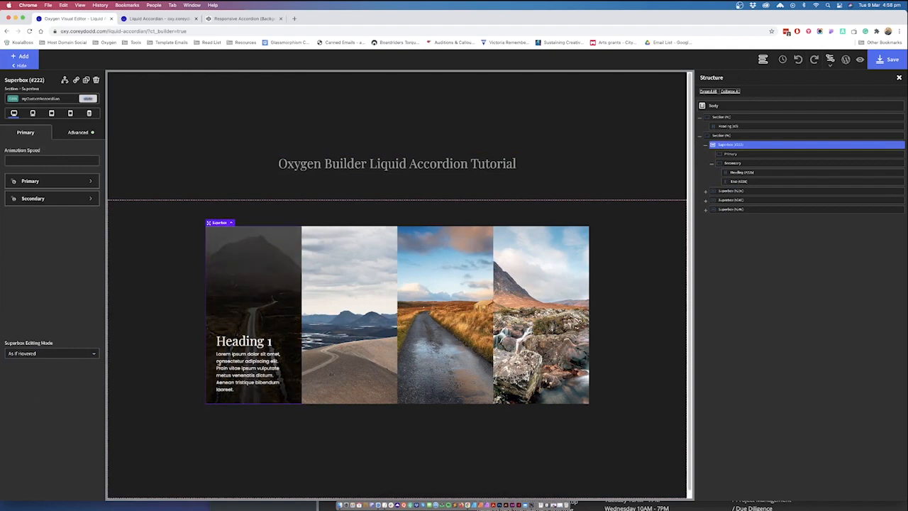
Set the width, min-width and max-width of the first Superbox's paragraph text class to 200 px each
click(243, 363)
click(239, 384)
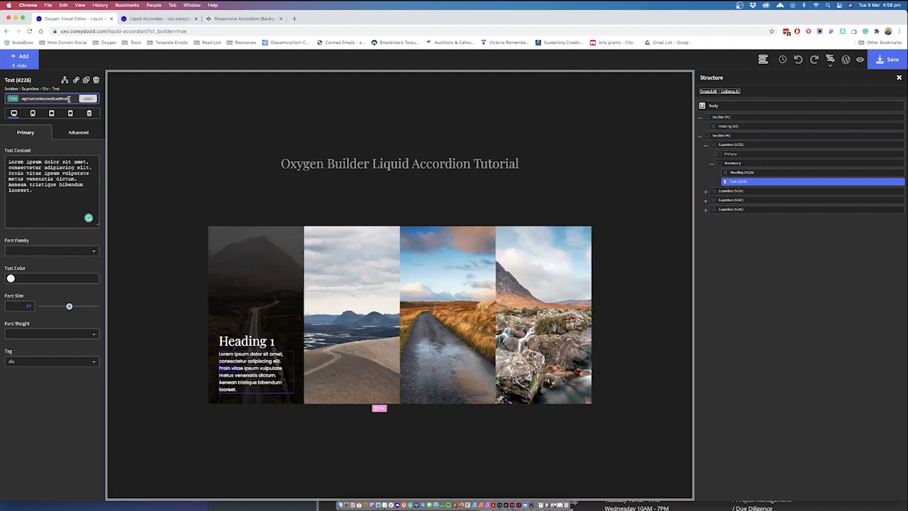
click(79, 133)
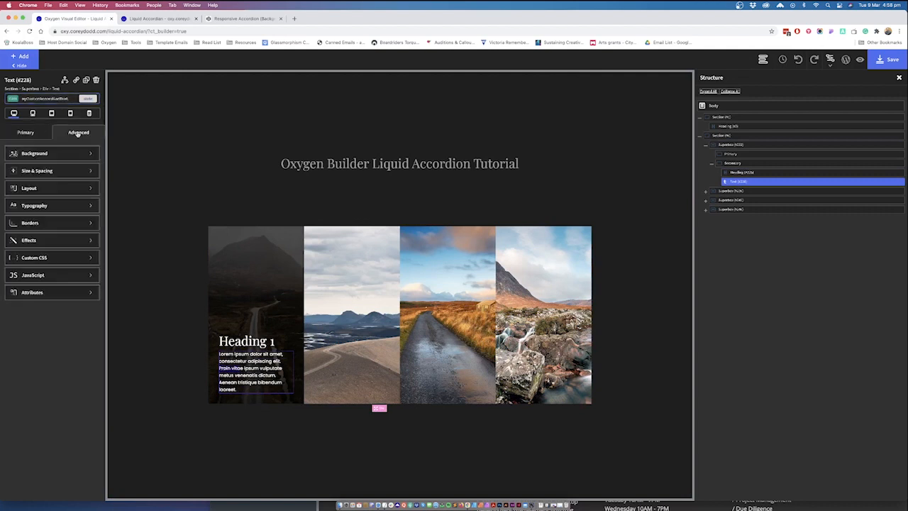
click(54, 172)
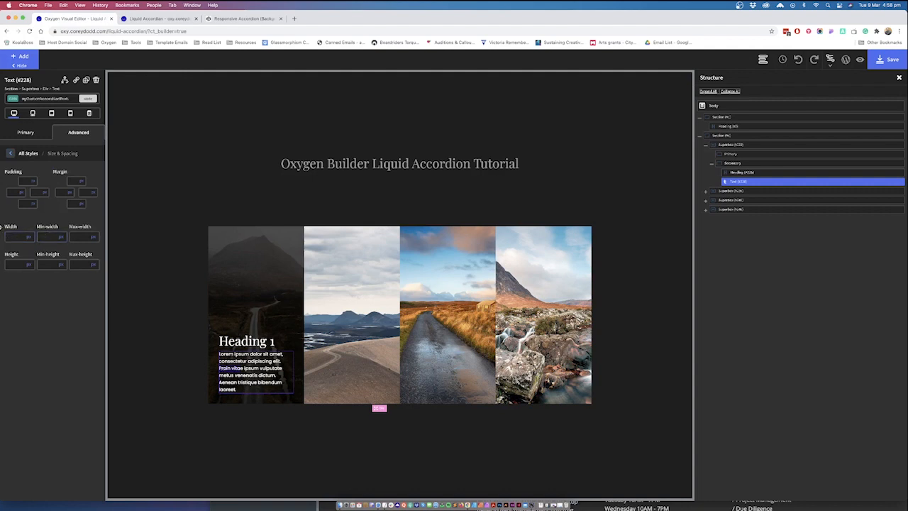
click(14, 236)
text(200)
click(50, 236)
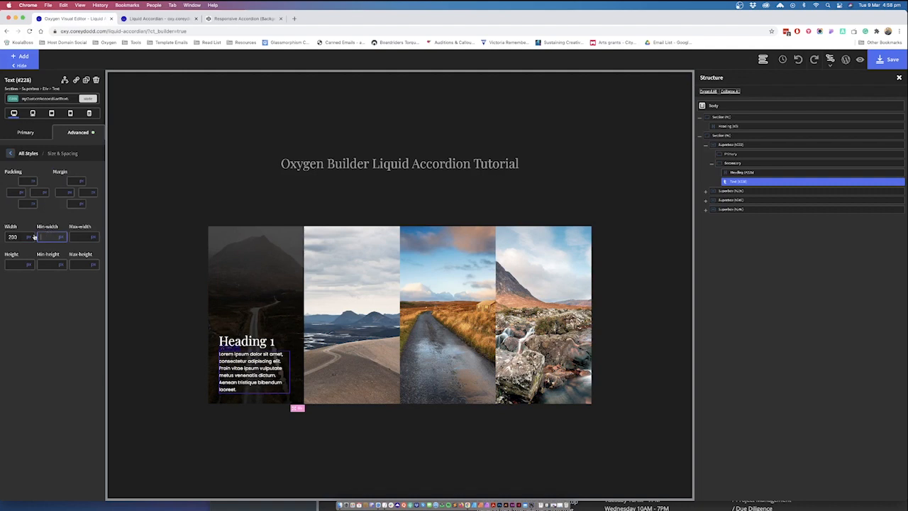
text(200)
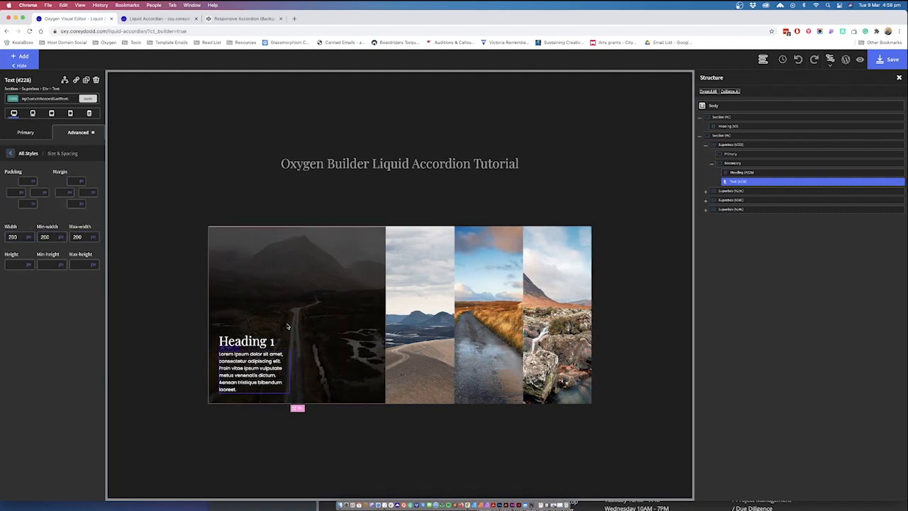
Save the page and check the accordion's hover behaviour on the reloaded live page
click(248, 344)
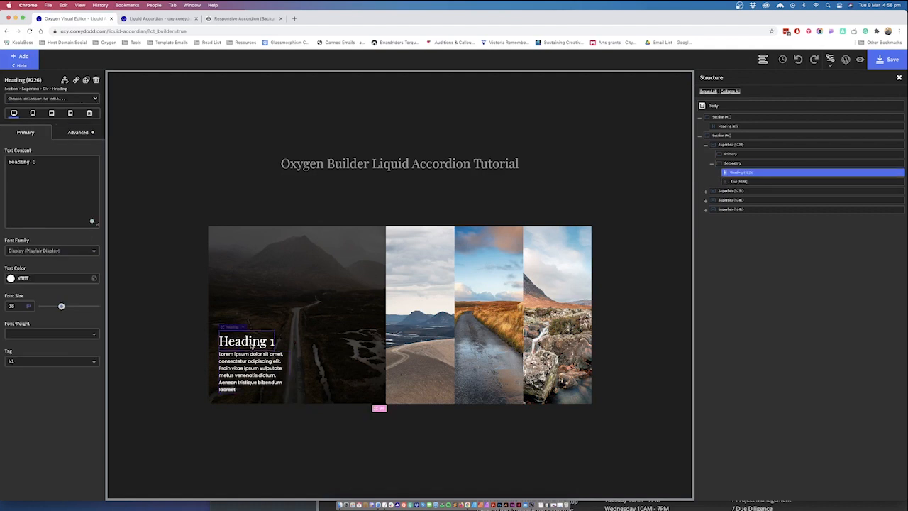
click(64, 133)
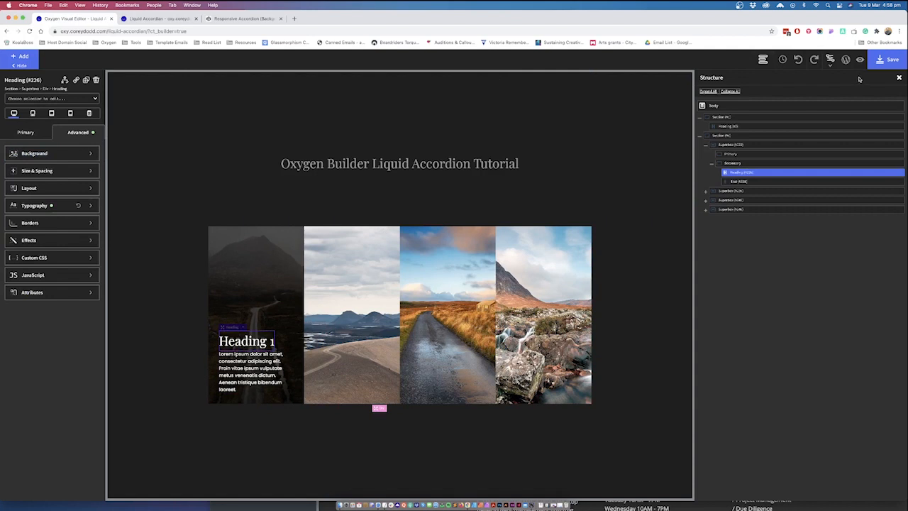
click(887, 60)
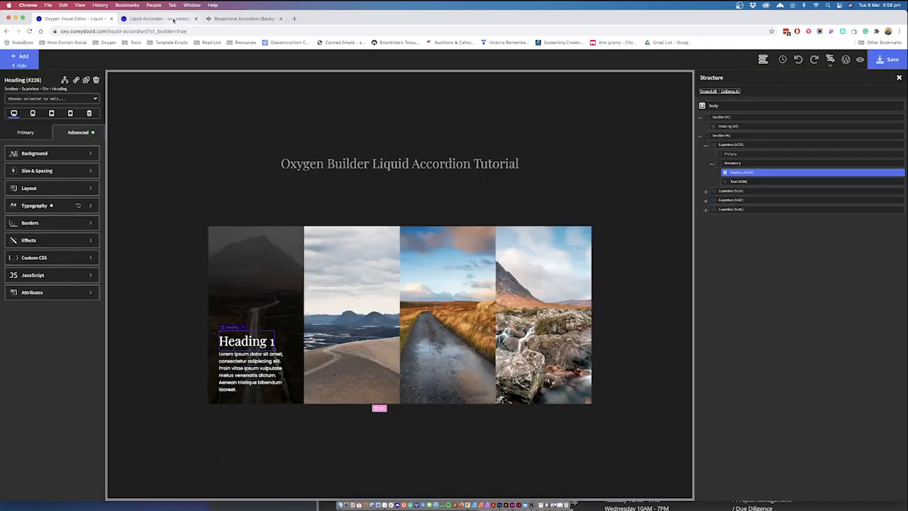
click(173, 19)
click(29, 32)
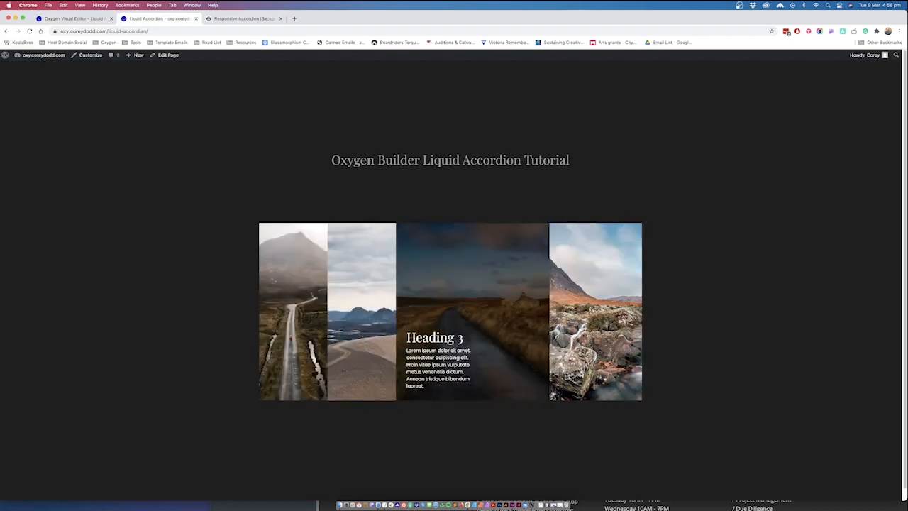
mouse_move(588, 355)
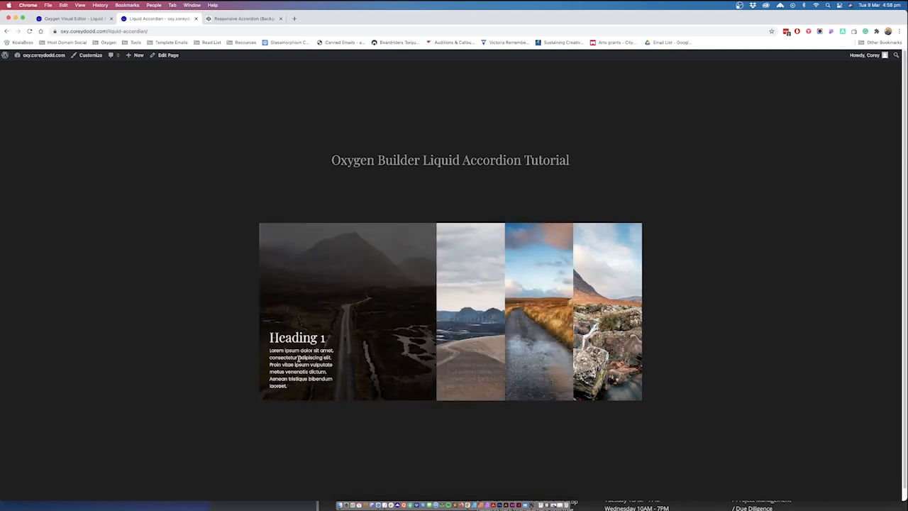
Return to the Oxygen editor and add the existing myCustomAccordianText class to the first Superbox's heading
click(87, 19)
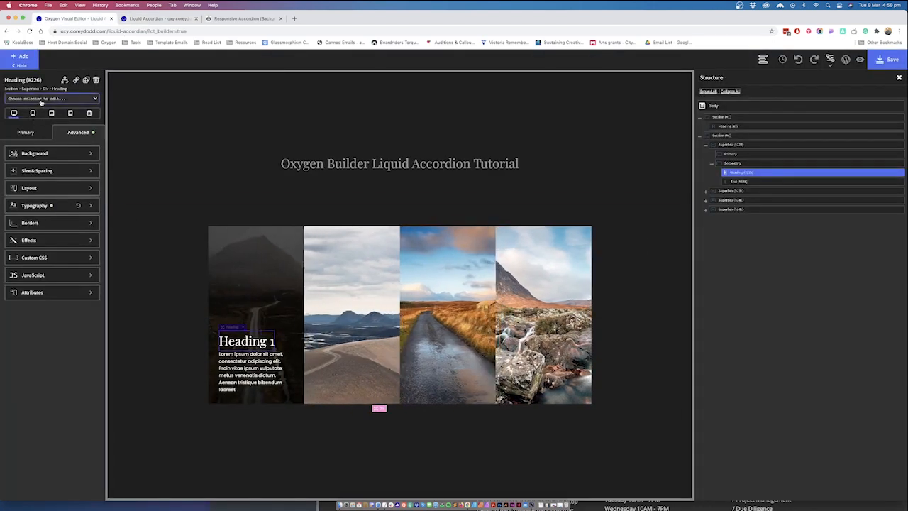
click(40, 99)
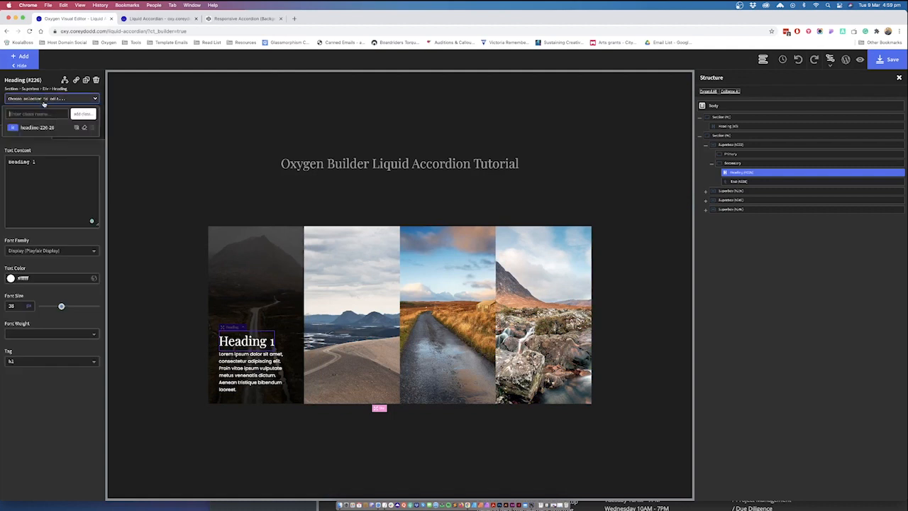
text(my)
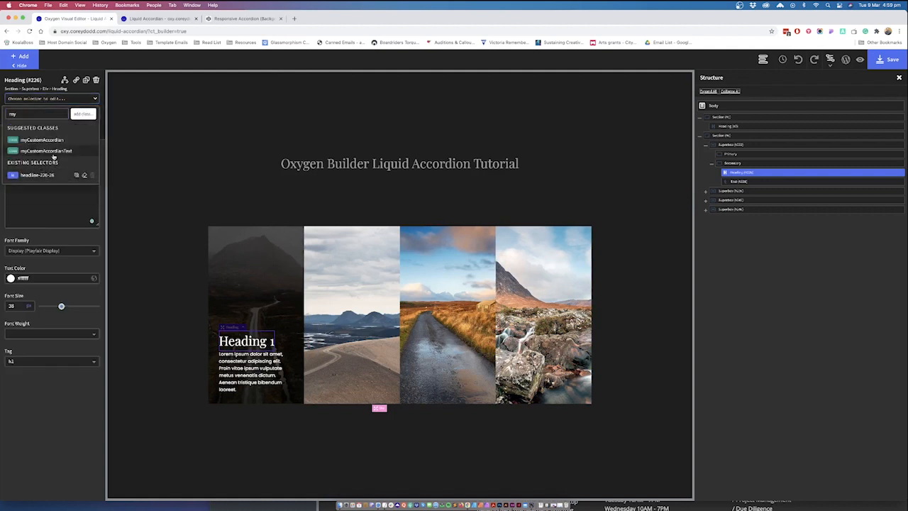
click(56, 151)
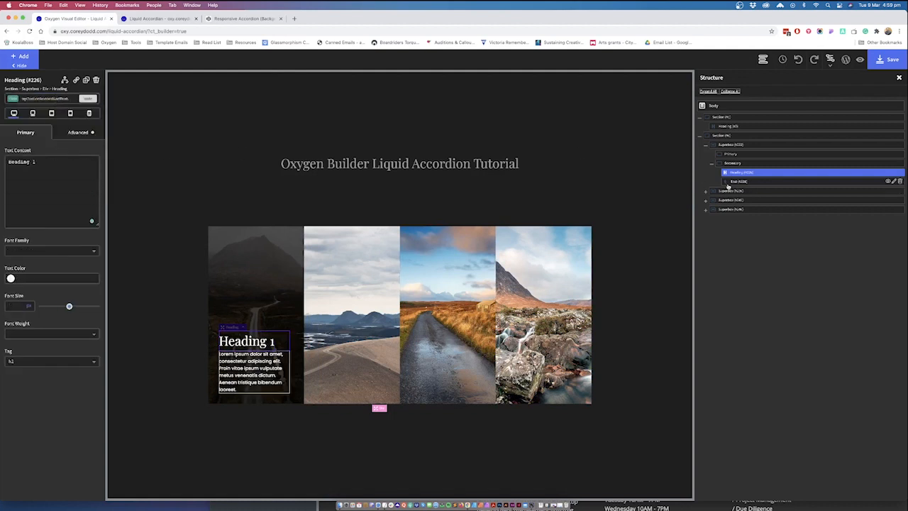
Add the existing myCustomAccordianText class to the second Superbox's heading, Heading 2
click(706, 191)
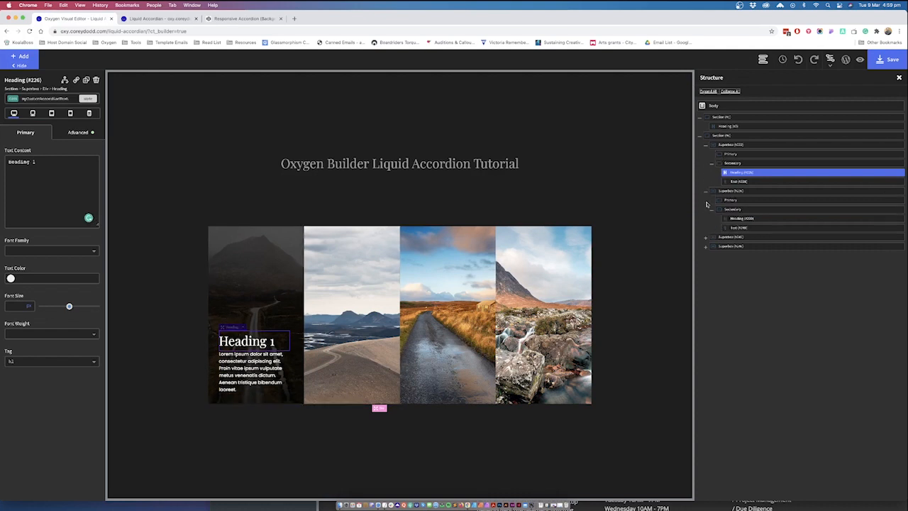
click(704, 246)
click(705, 237)
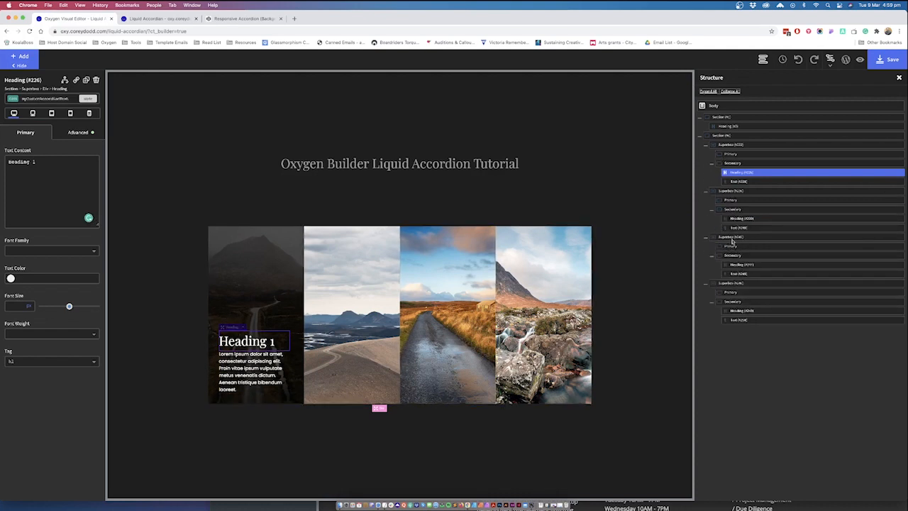
click(742, 219)
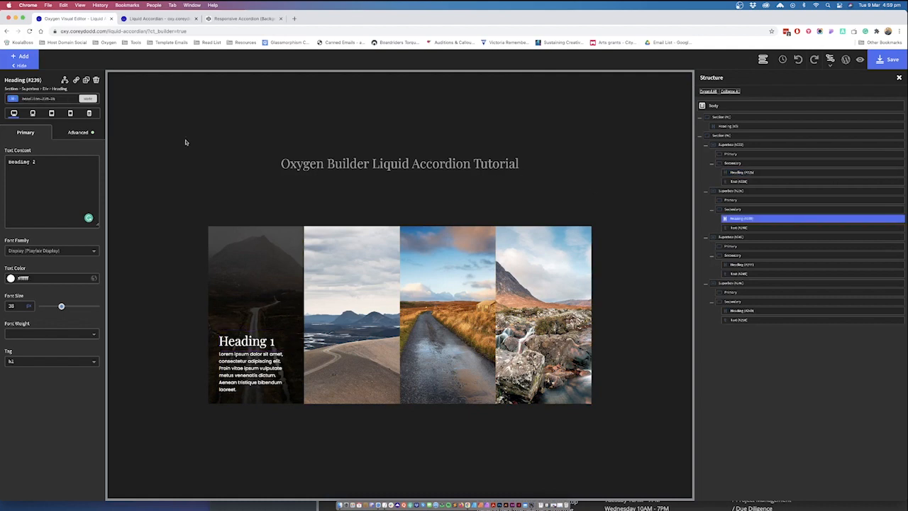
click(46, 99)
click(44, 112)
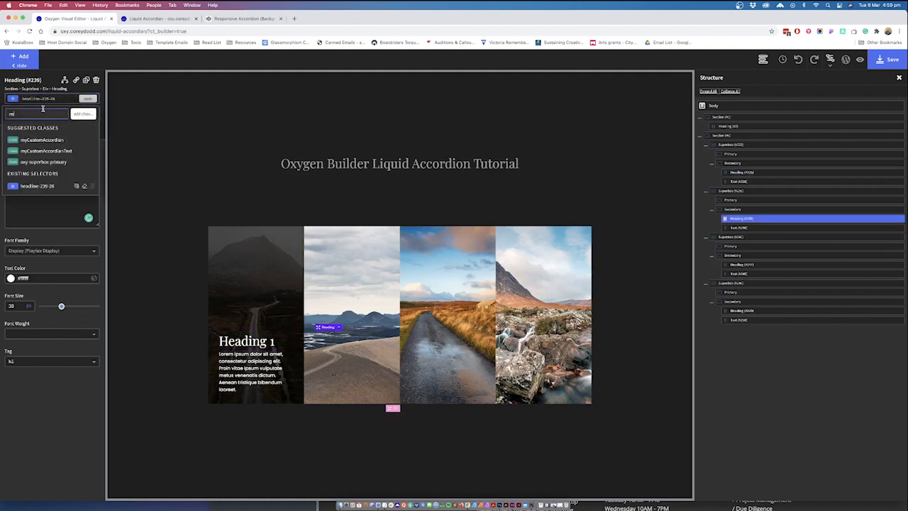
click(64, 150)
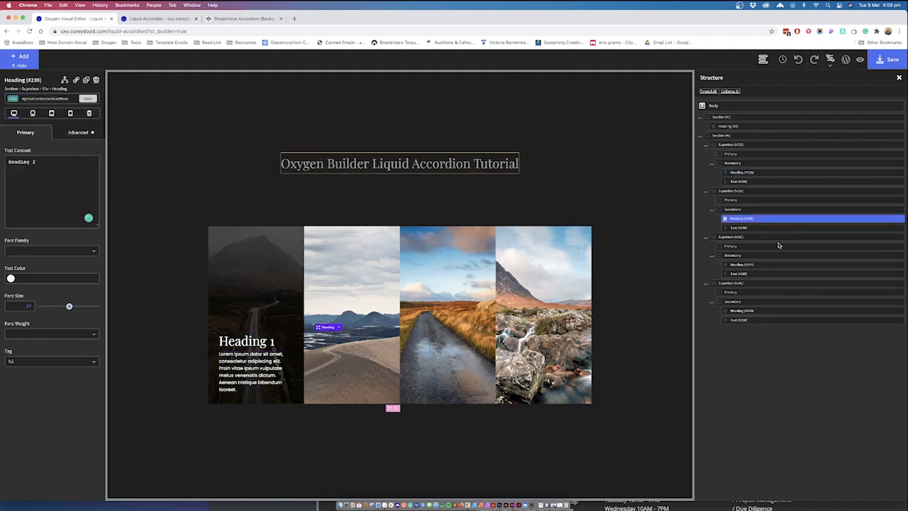
Add the existing myCustomAccordianText class to the third Superbox's heading, Heading 3
click(750, 265)
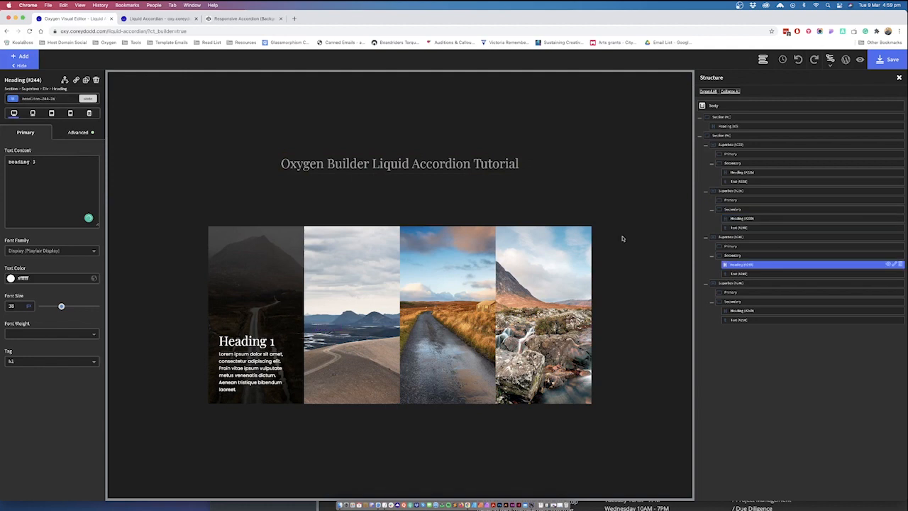
click(46, 98)
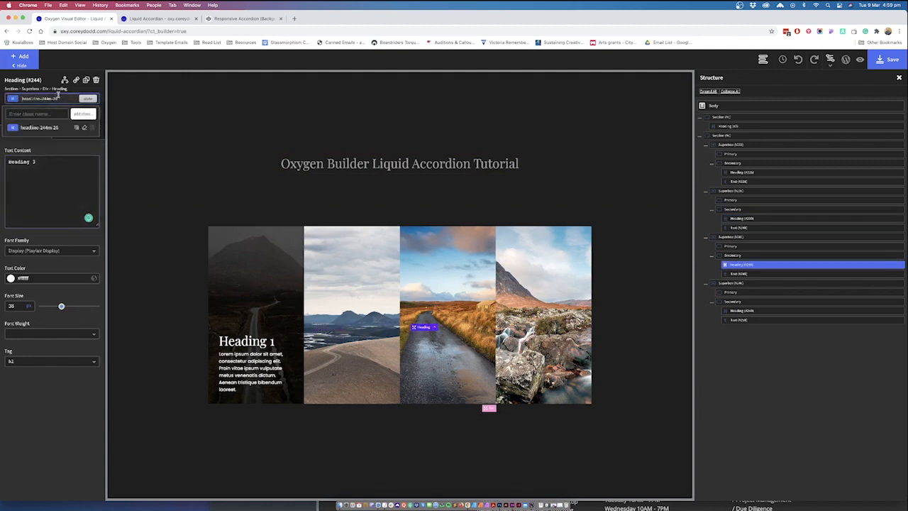
click(56, 98)
click(53, 98)
text(my)
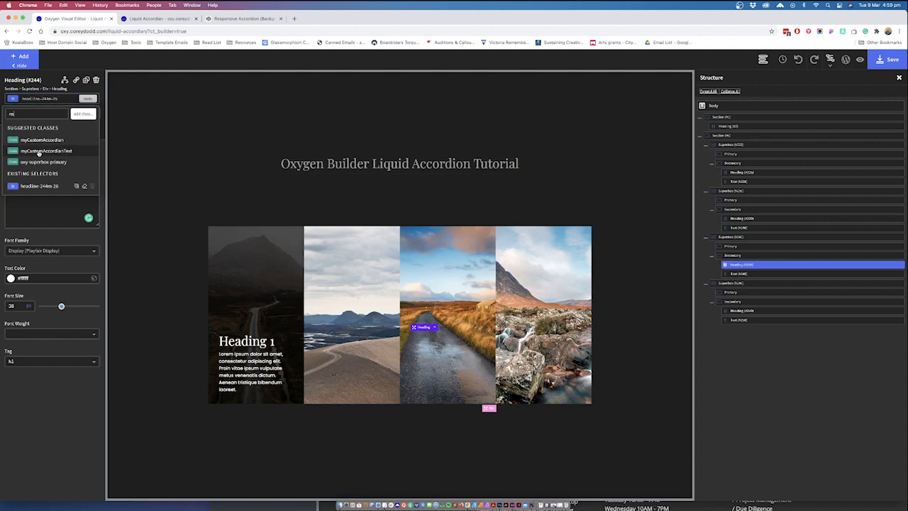
click(41, 151)
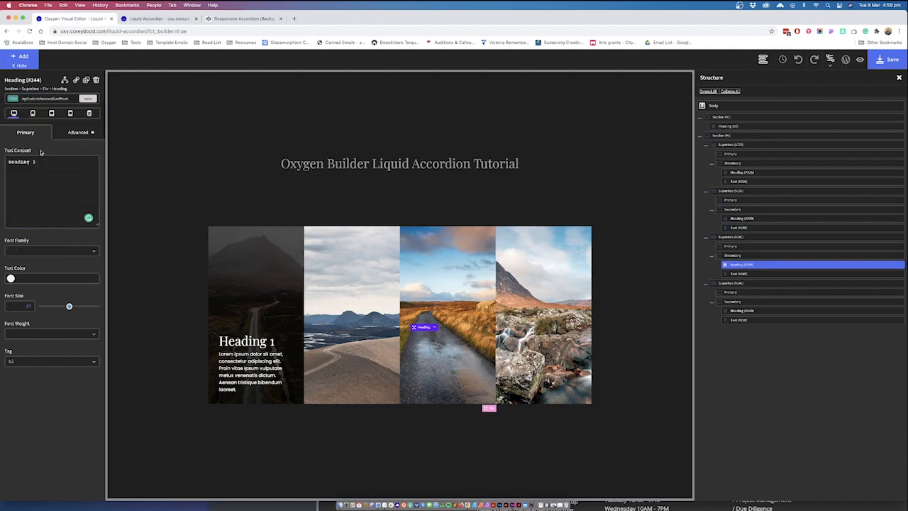
Add the existing myCustomAccordianText class to the fourth Superbox's heading, Heading 4
click(754, 311)
click(60, 99)
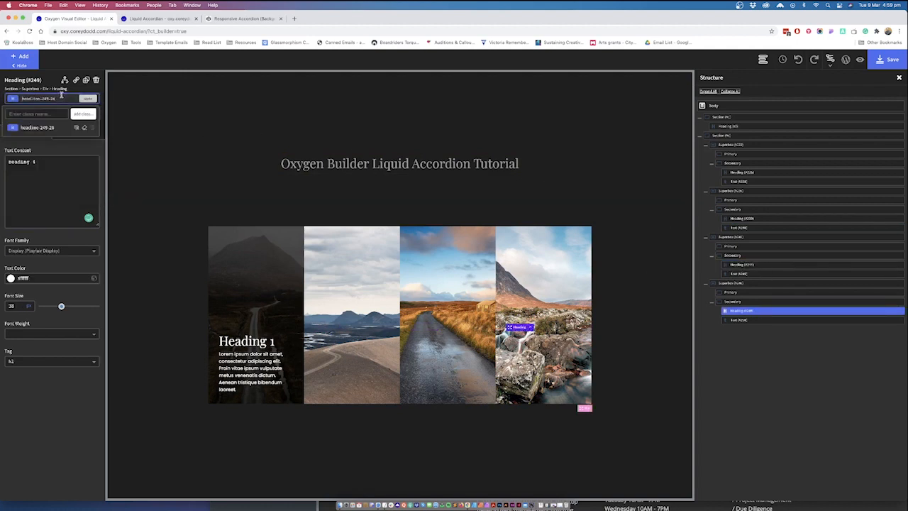
click(61, 95)
drag(32, 99, 21, 99)
click(24, 99)
click(56, 98)
click(53, 113)
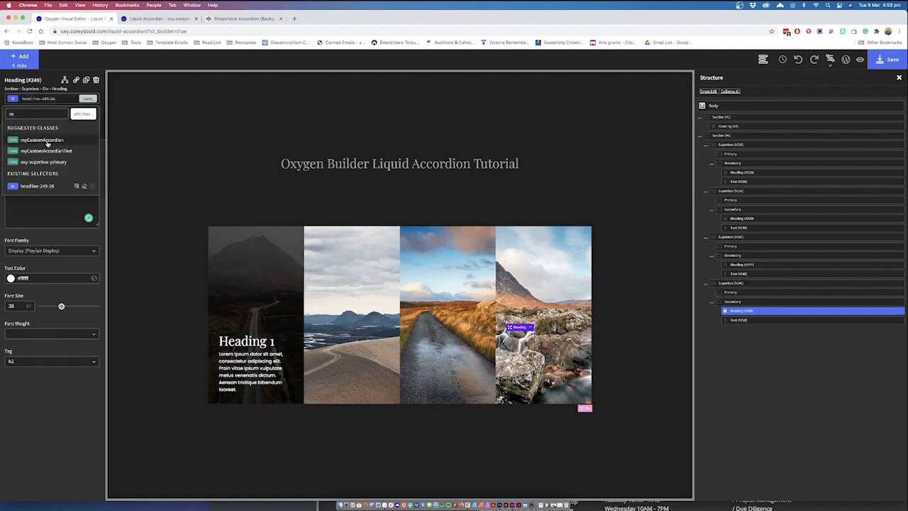
click(51, 152)
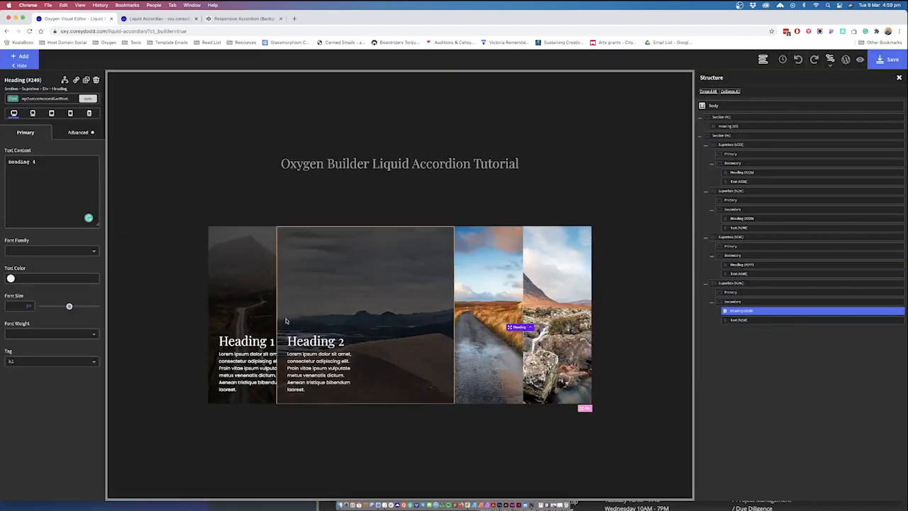
Collapse the four Superboxes in the structure tree and set the first Superbox's editing mode to Live
click(705, 145)
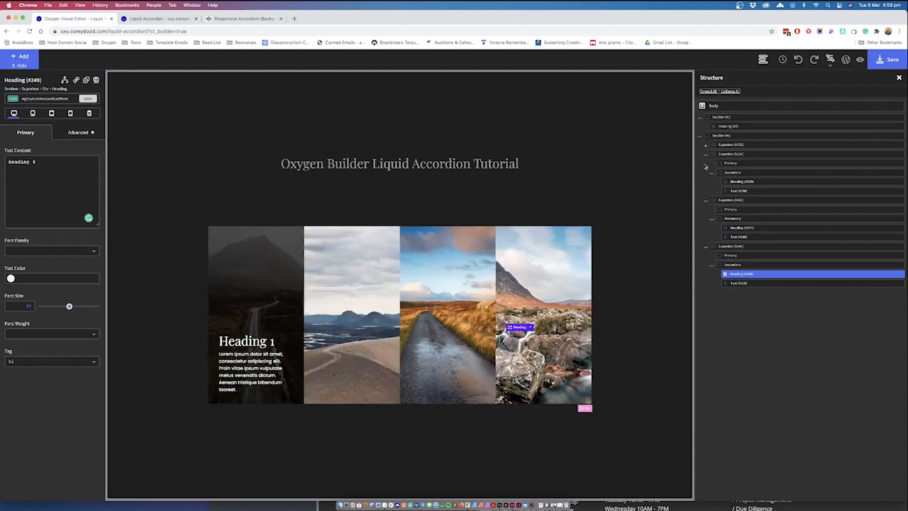
click(705, 200)
click(705, 154)
click(706, 172)
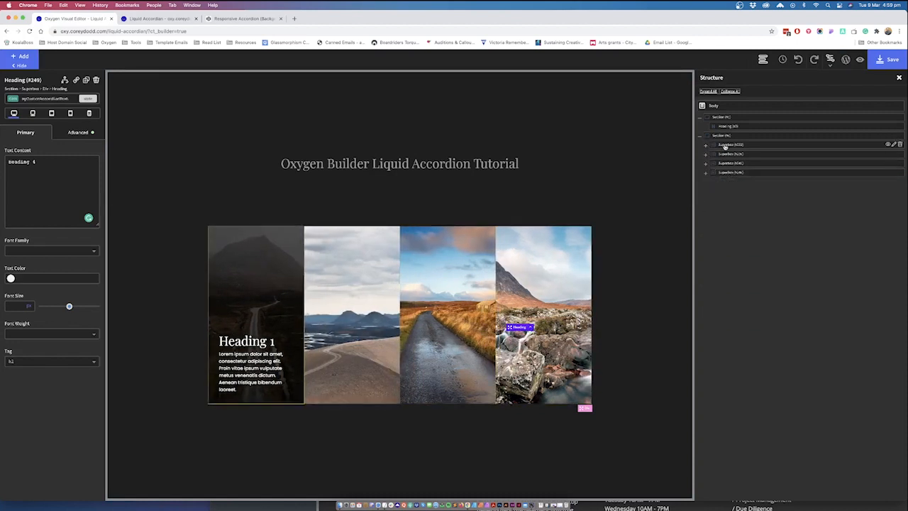
click(725, 145)
click(61, 353)
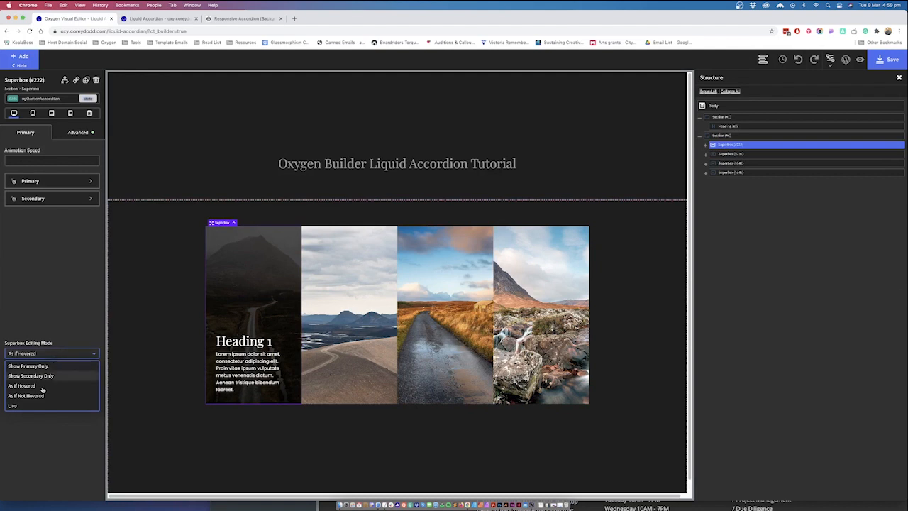
click(41, 405)
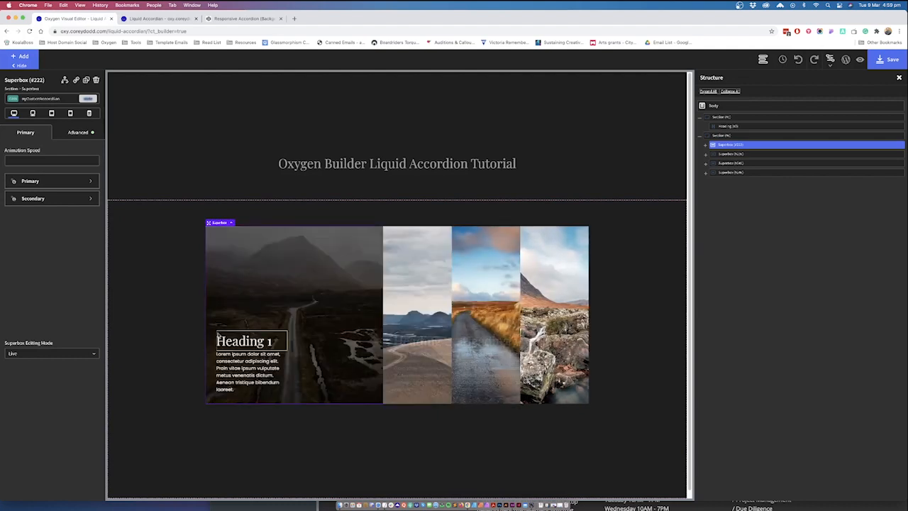
Save the page, check the accordion on the live page, and return to the Oxygen editor
click(880, 60)
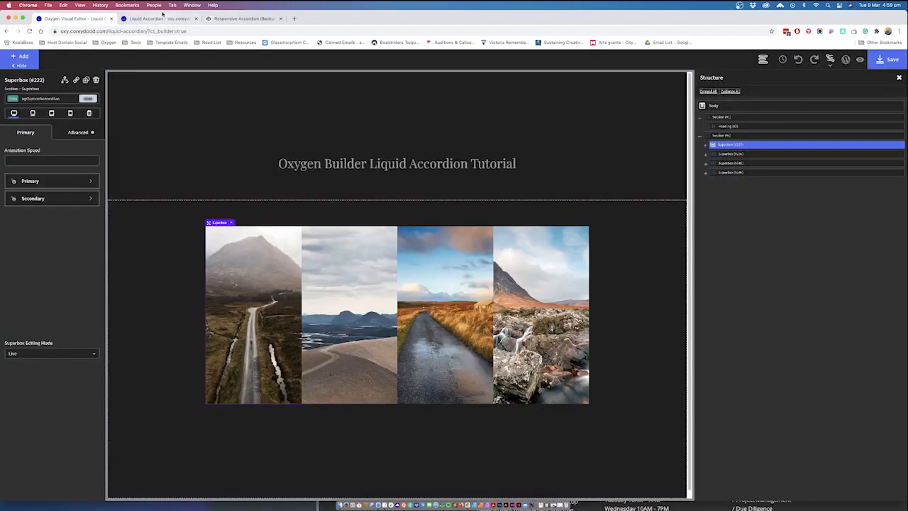
click(155, 21)
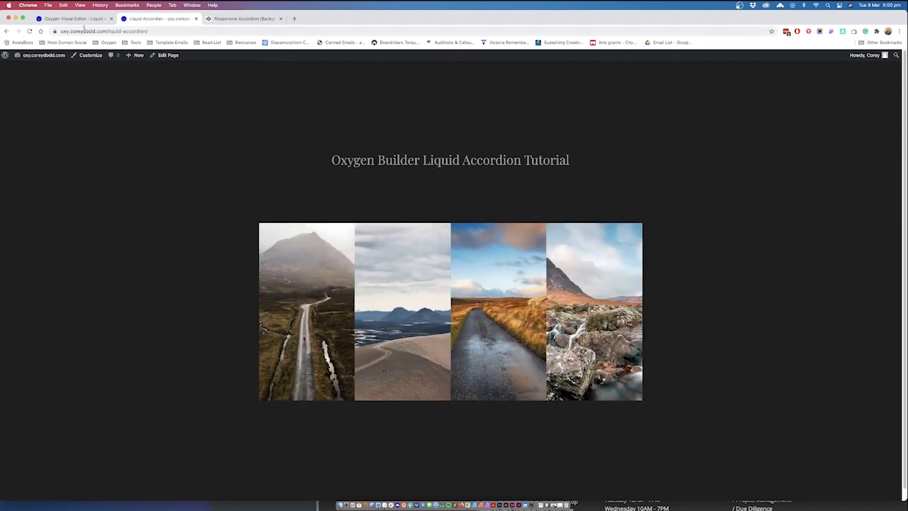
click(78, 19)
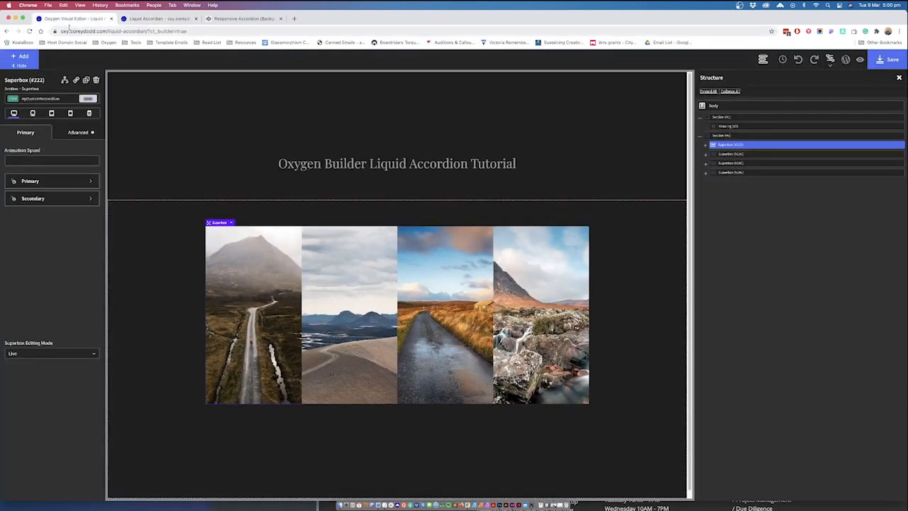